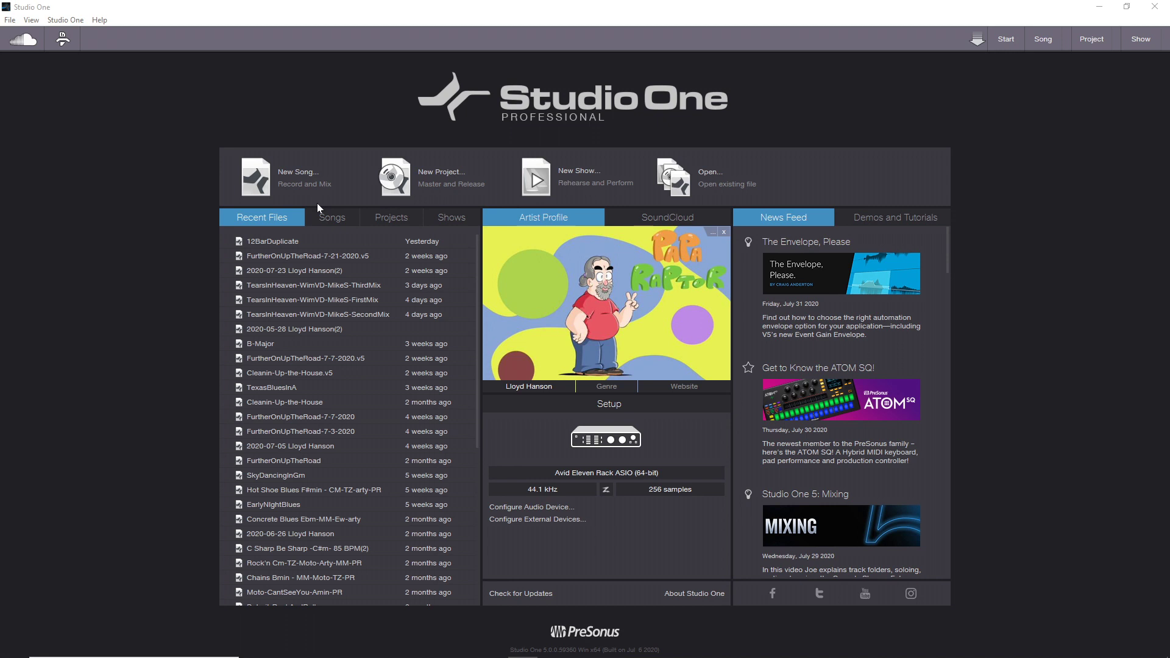
Create a new song from the user template Empty Song With Mixer Console Visible.
left_click(298, 180)
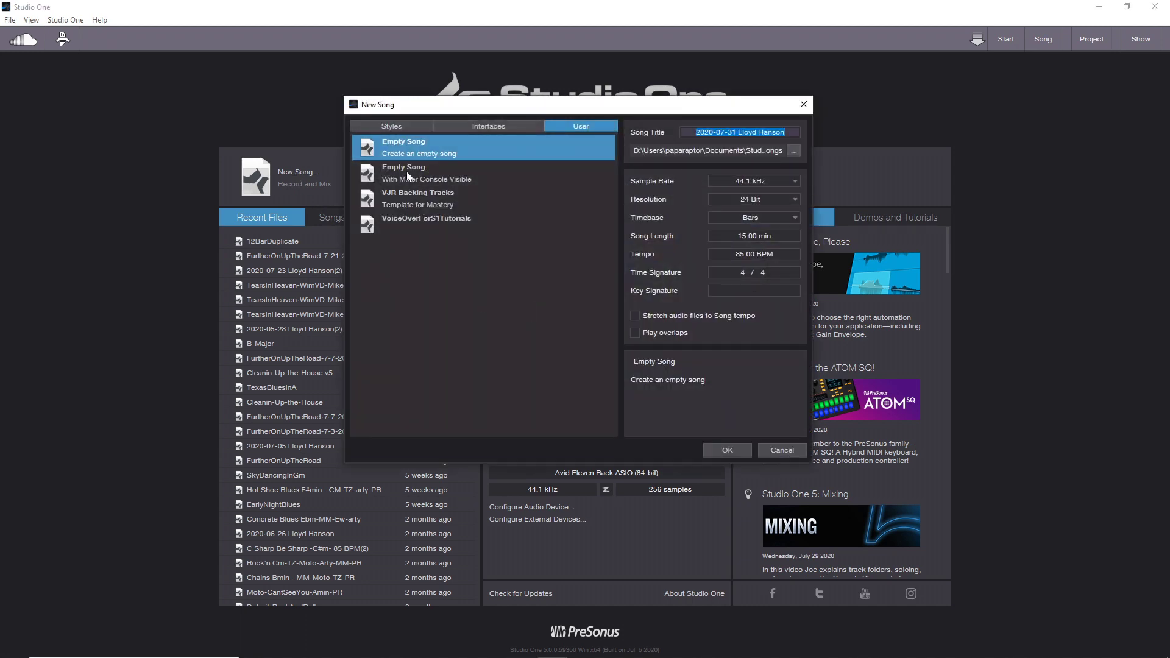
left_click(408, 176)
left_click(732, 450)
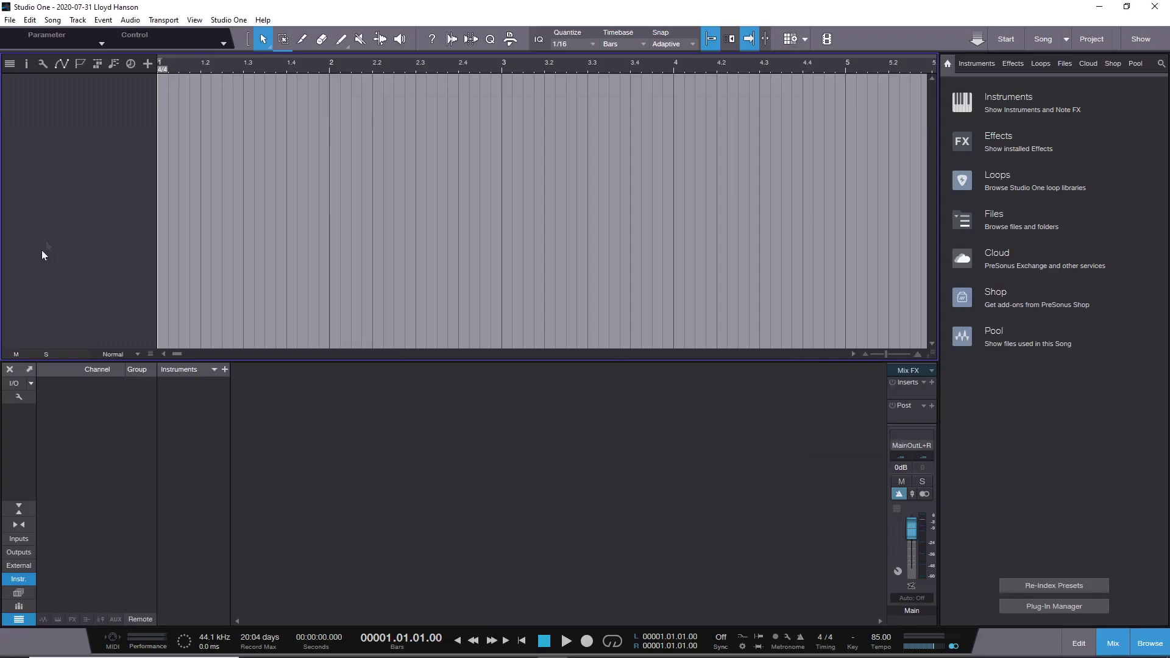
Add a stereo audio track and import FastBluesShuffleinG152bpm.mp3 from the Source Audio Files folder onto it.
right_click(104, 96)
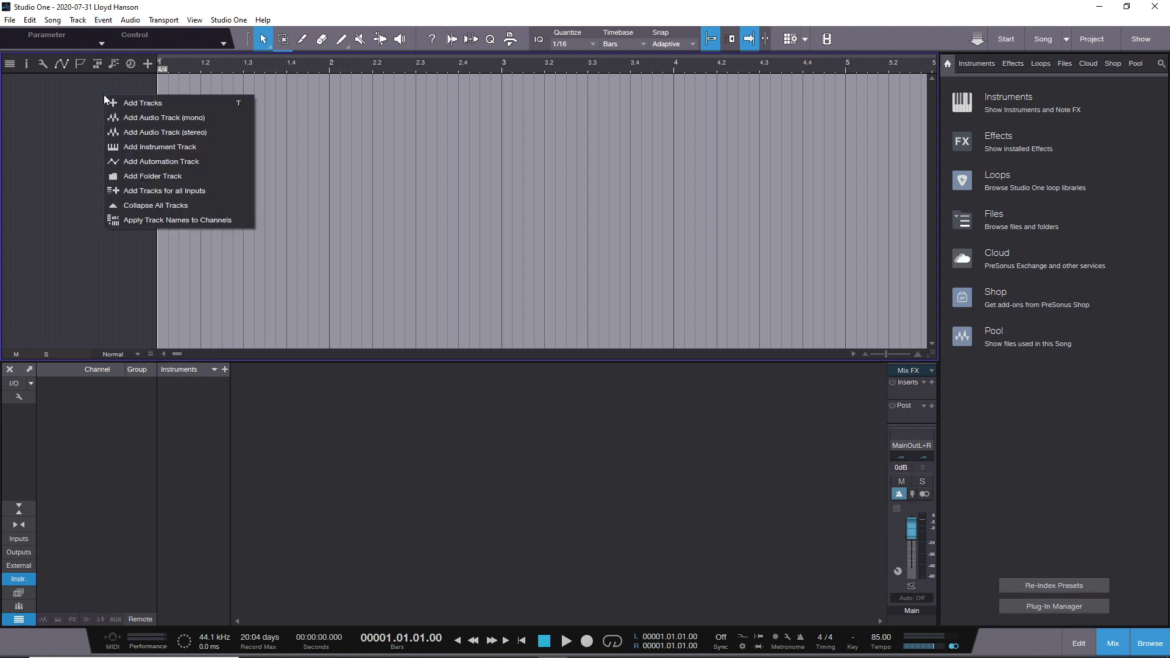
left_click(130, 136)
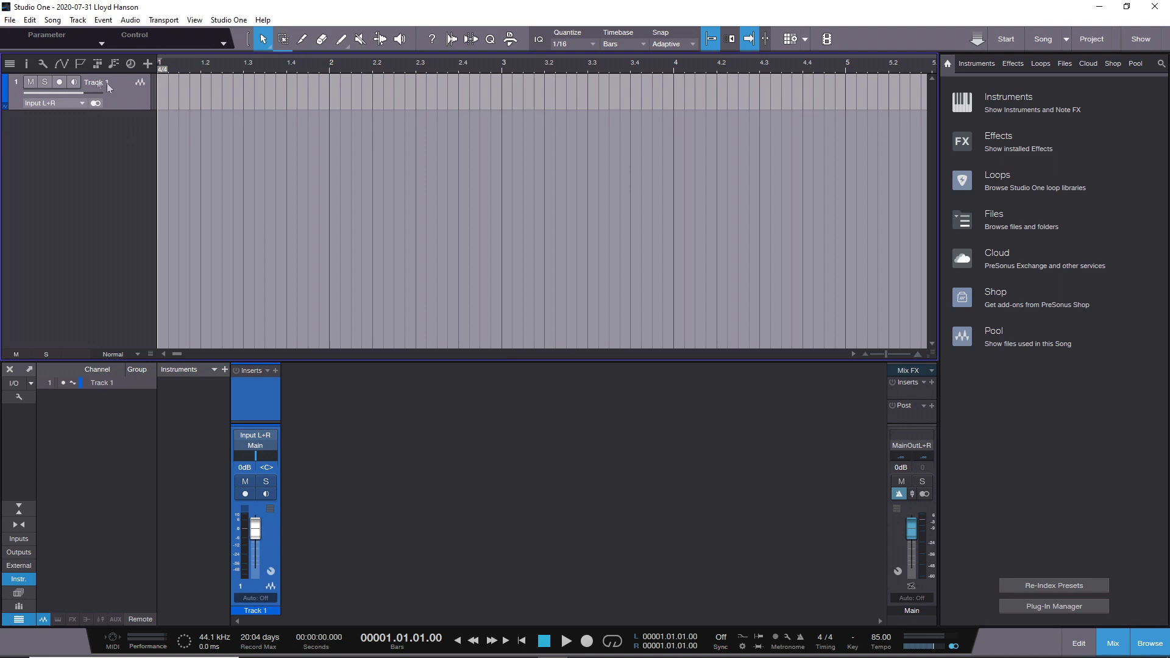
left_click(52, 22)
left_click(81, 34)
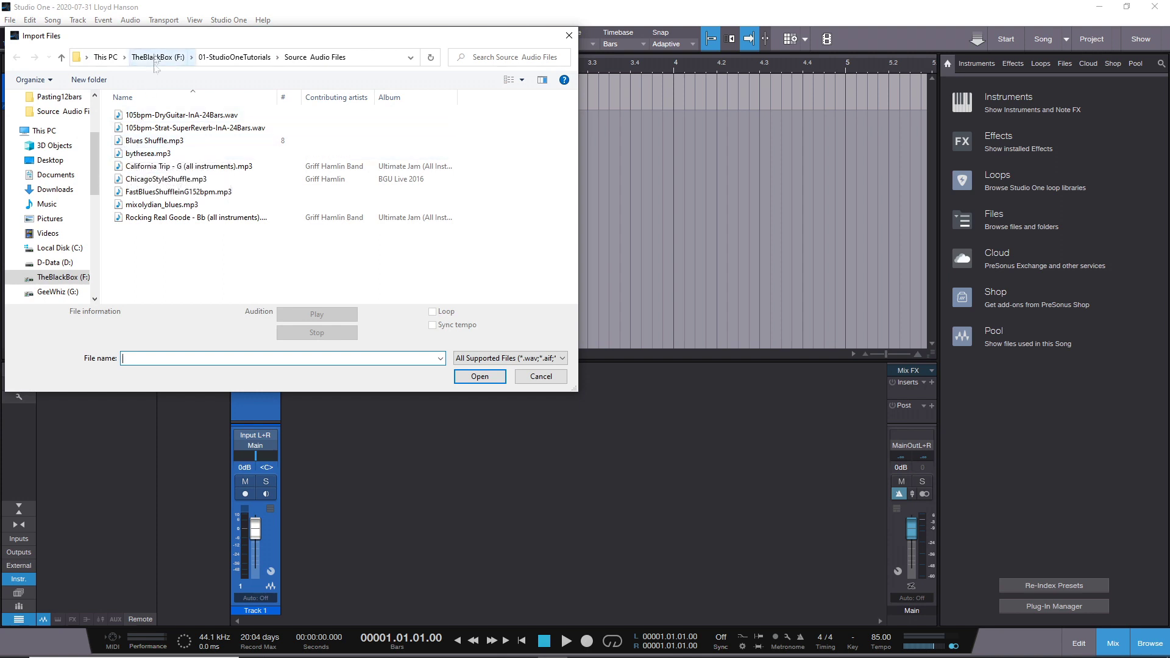
left_click(139, 194)
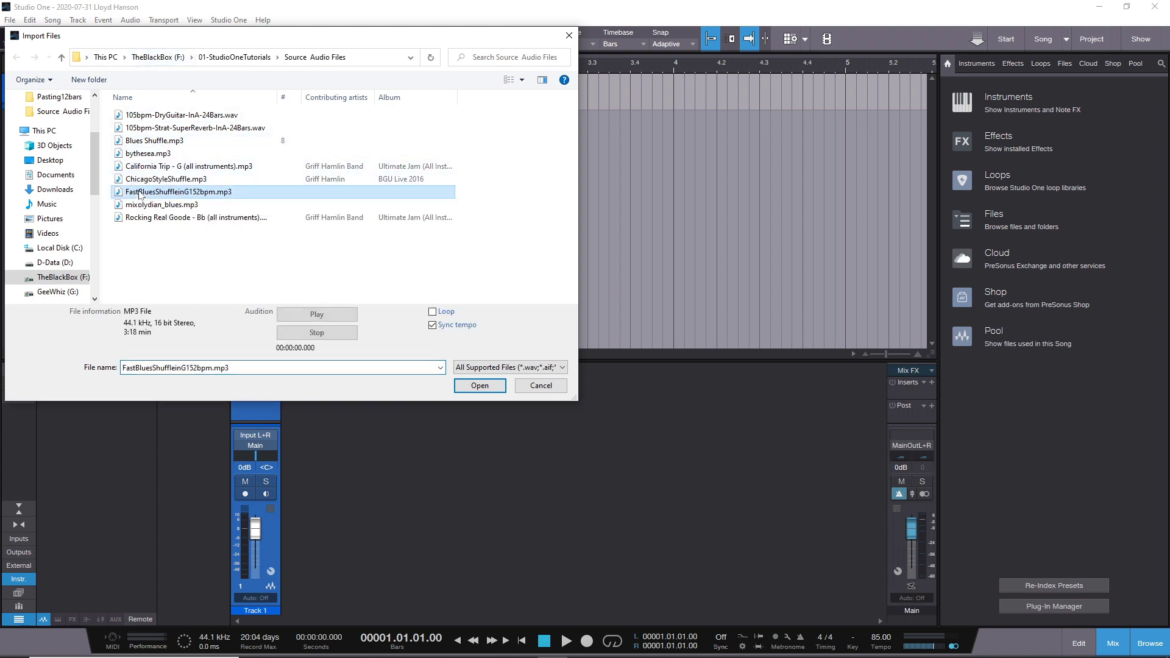
left_click(479, 386)
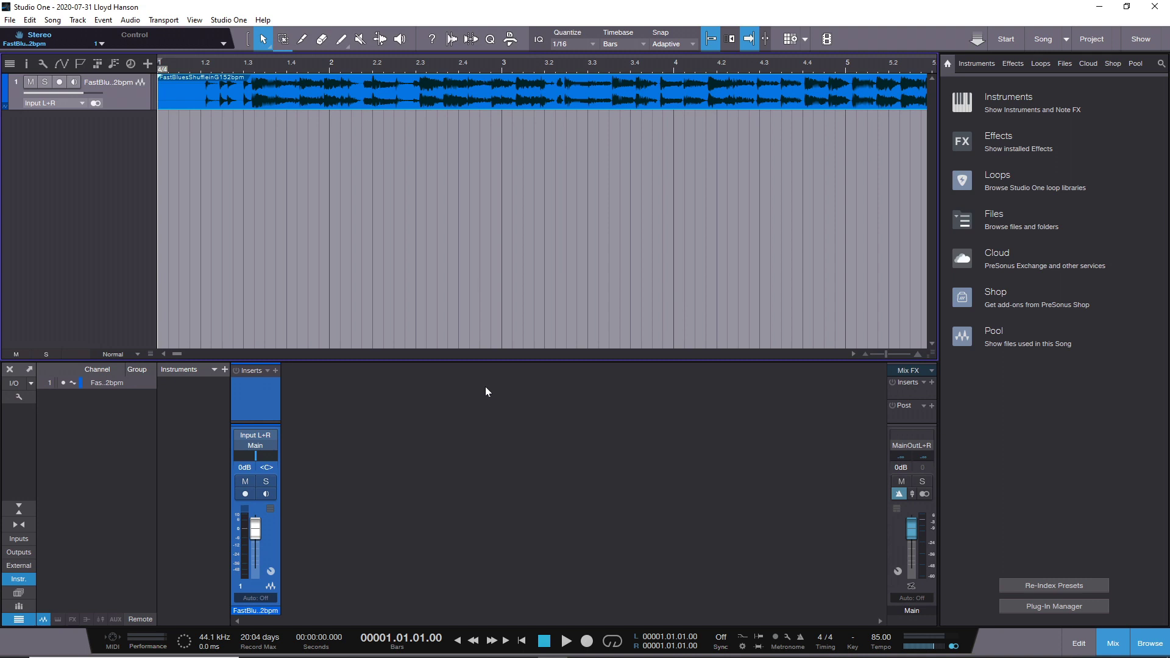
Play the opening of the imported track, stop playback and return to the song start.
left_click(567, 640)
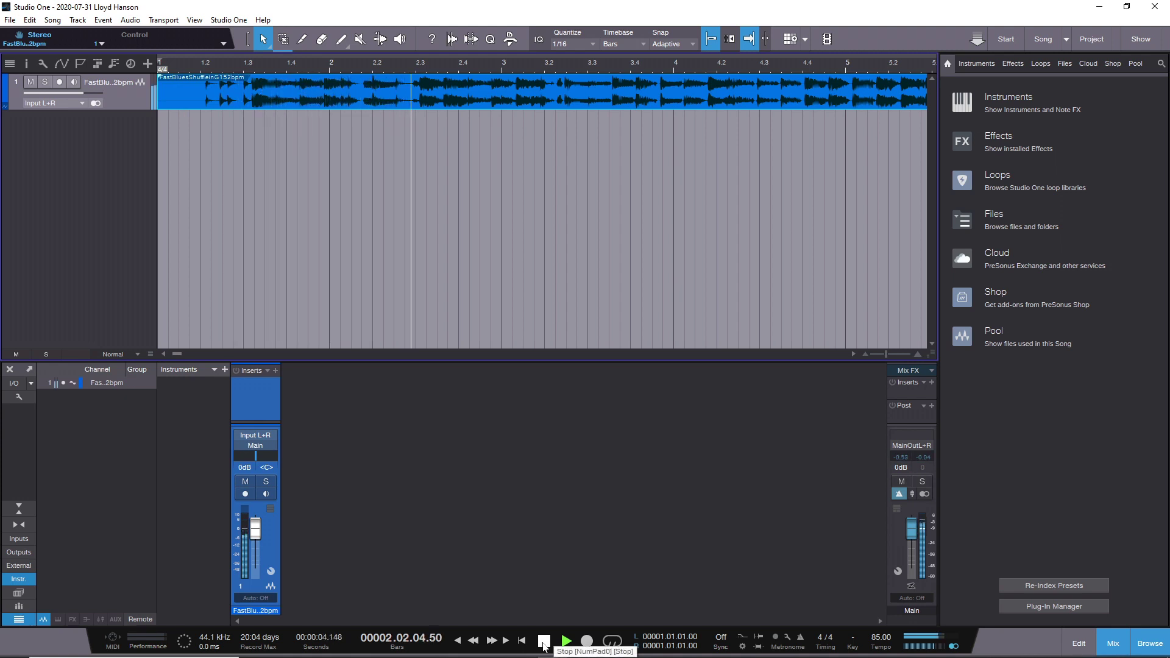
left_click(544, 642)
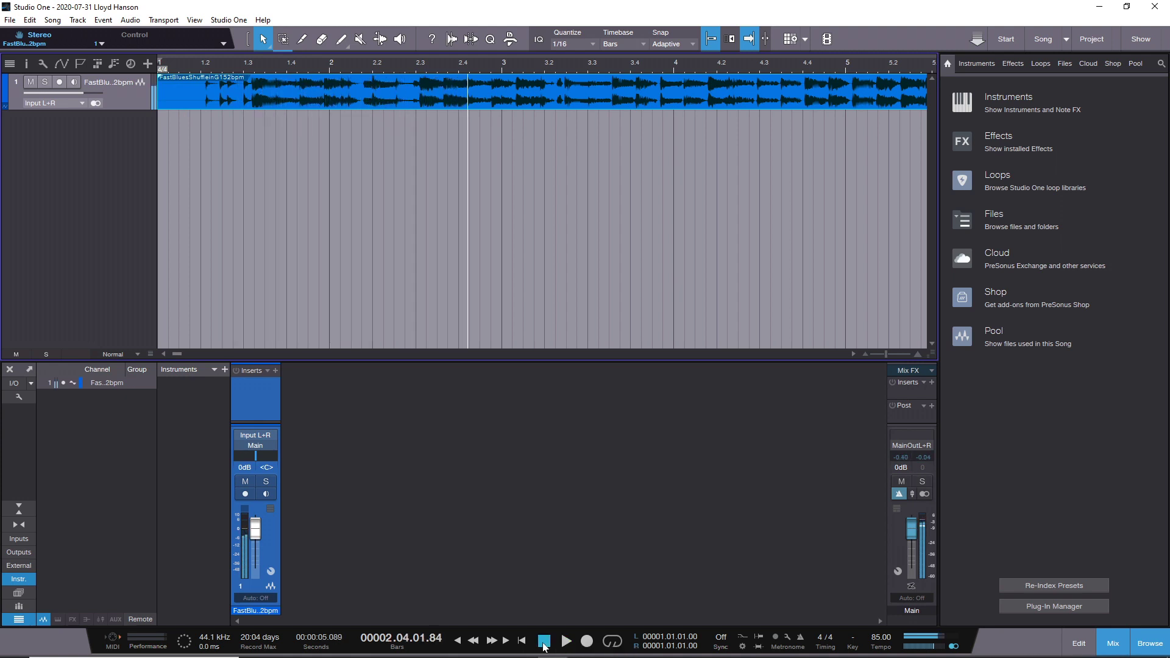
left_click(457, 642)
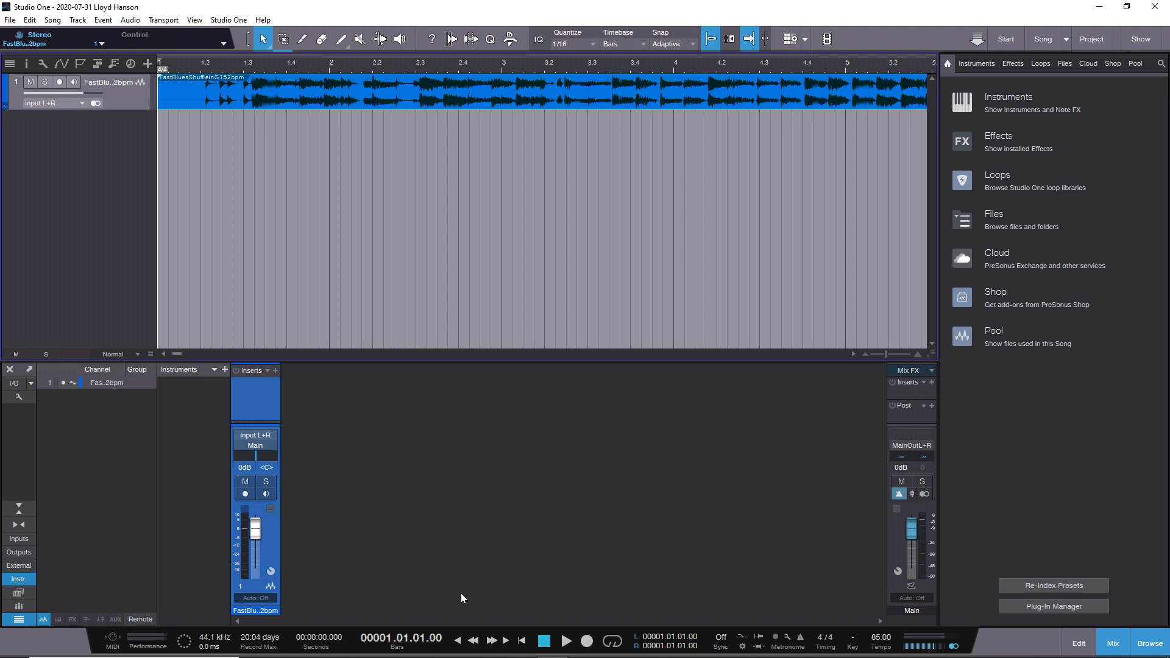
Set the speedup of the imported audio event to 0.8.
right_click(196, 92)
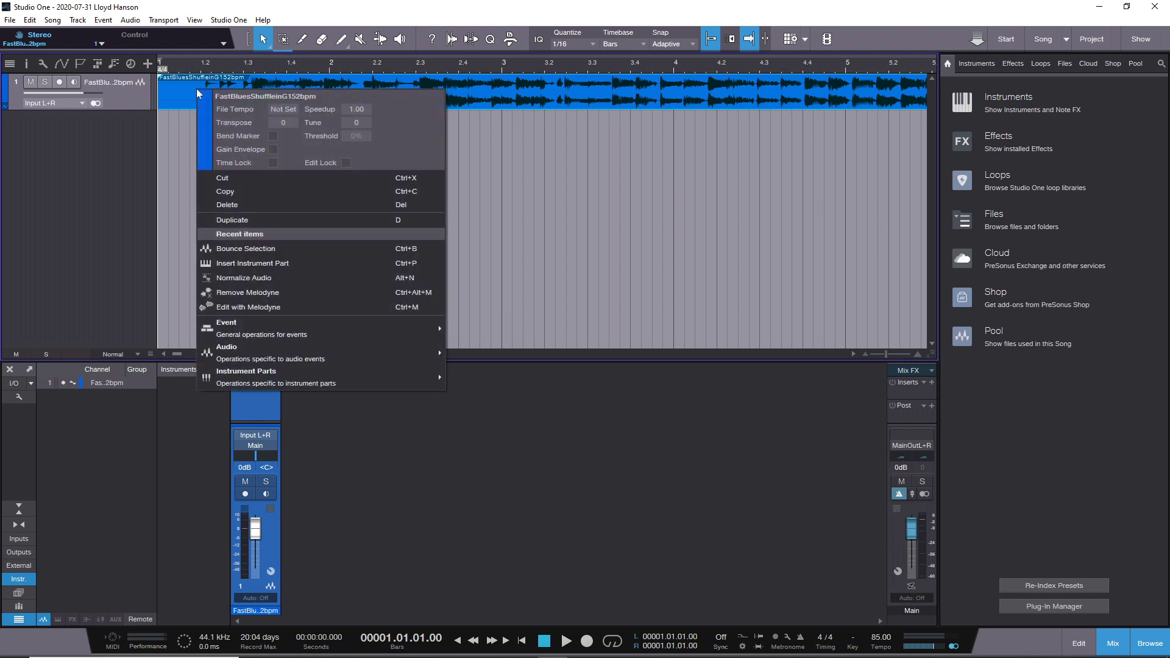
left_click(532, 92)
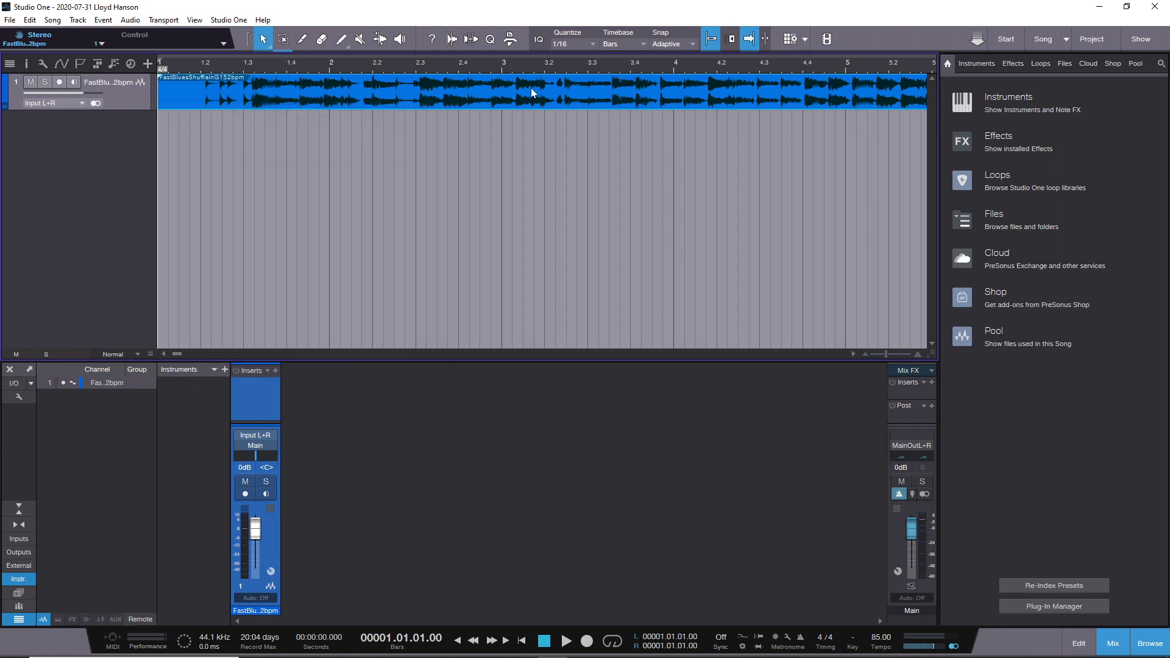
right_click(342, 96)
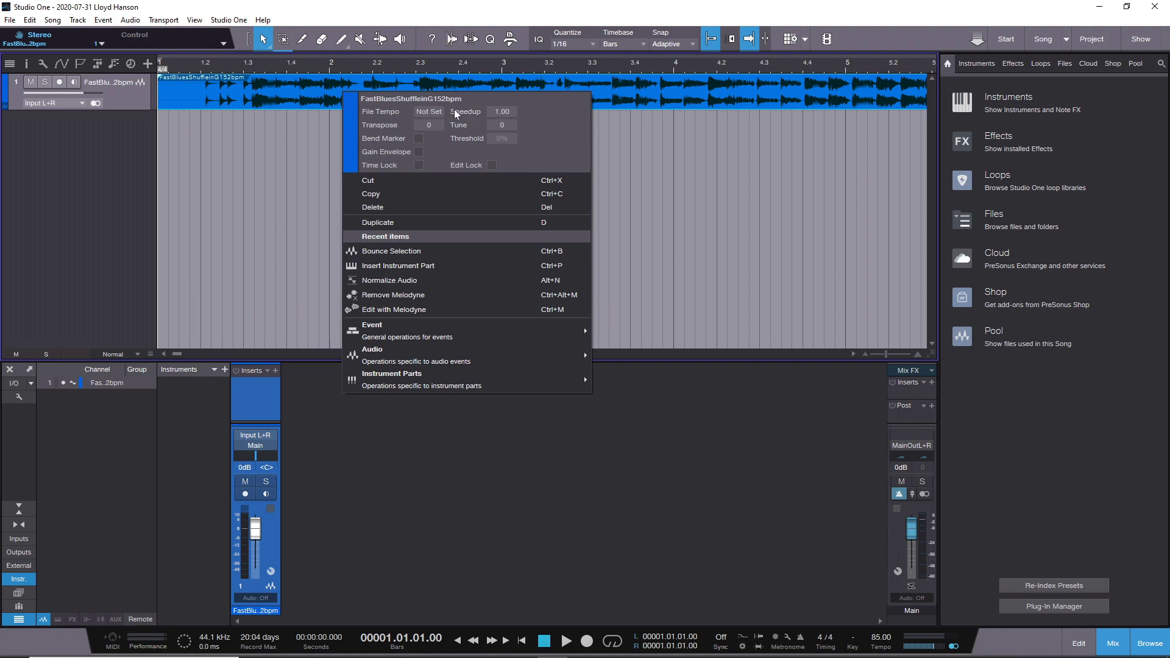
double_click(488, 112)
key("BackSpace")
type(".8")
key("Return")
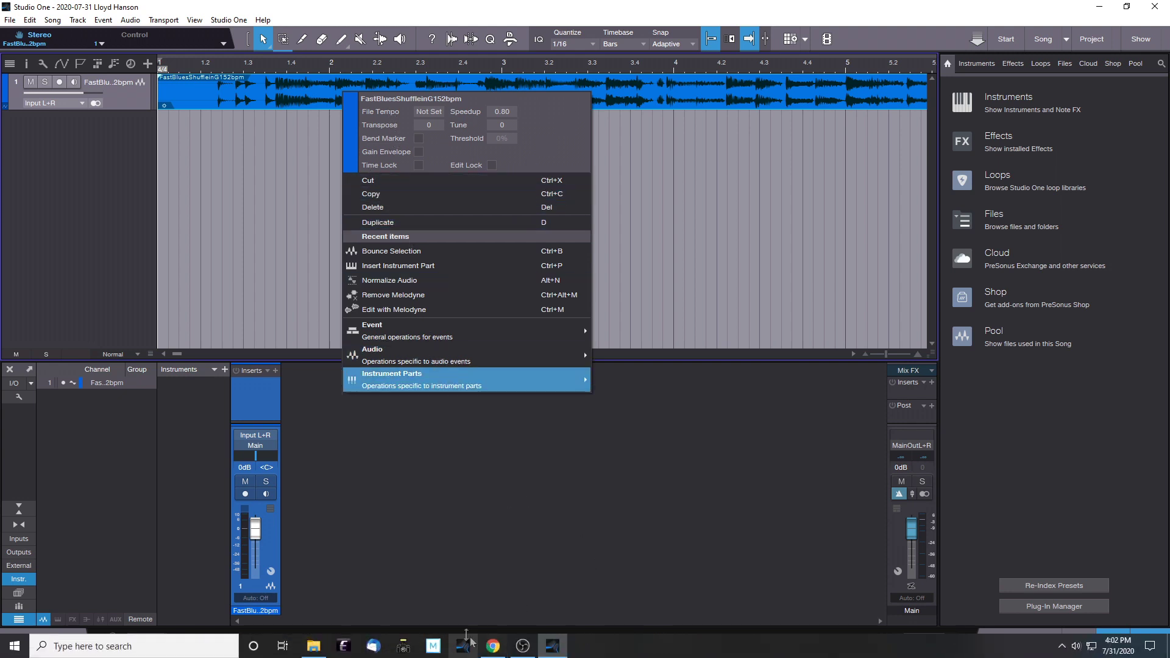
left_click(461, 642)
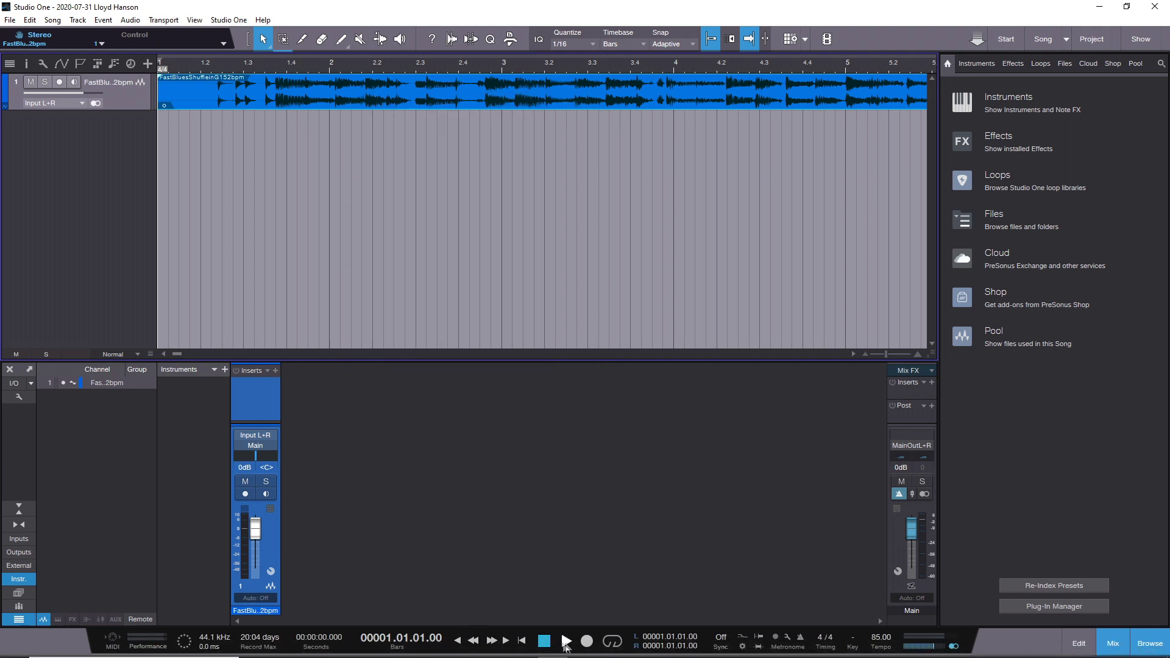
Play the slowed-down audio event for a few bars and stop playback.
left_click(566, 643)
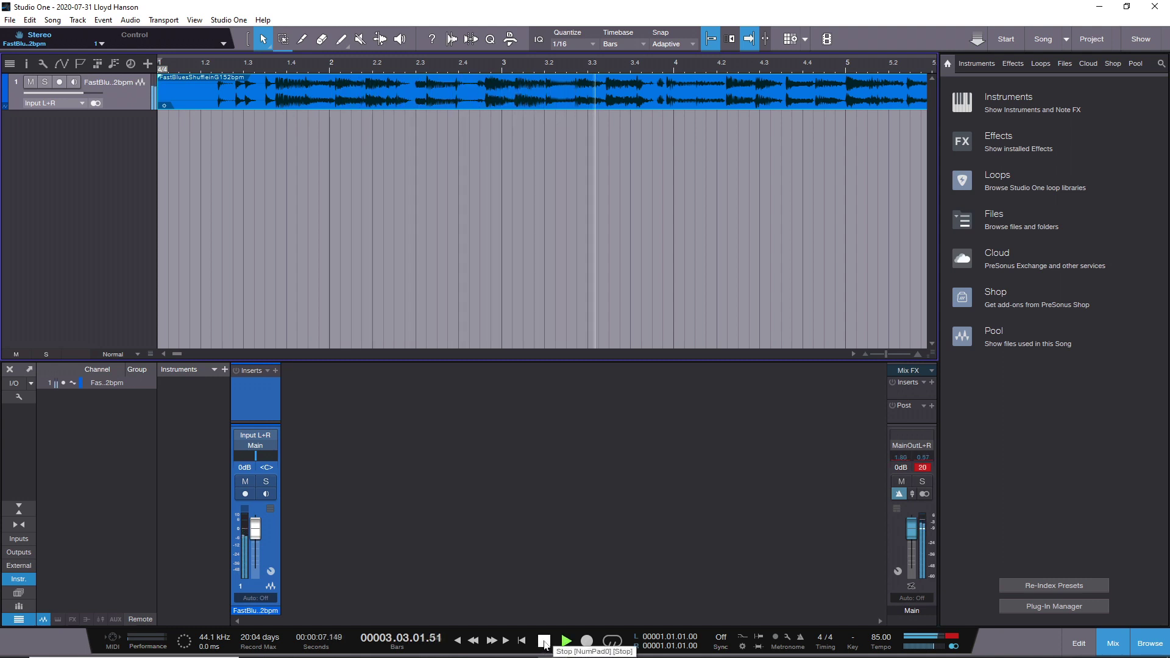
left_click(544, 642)
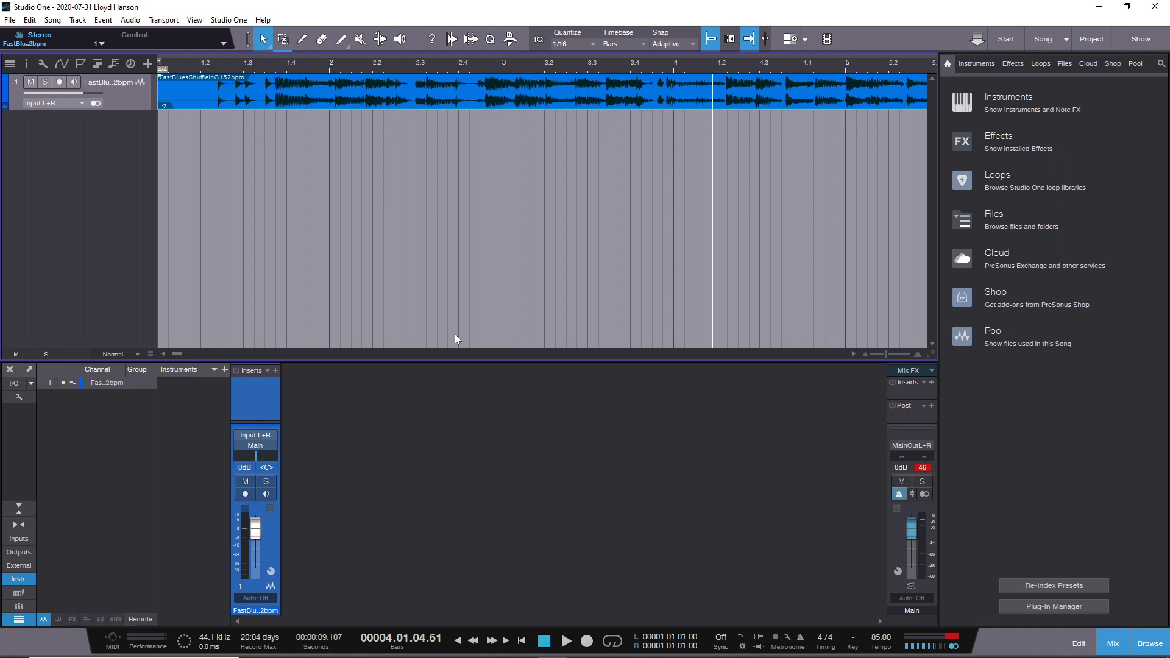
Set the audio event's speedup to 0.4.
right_click(290, 89)
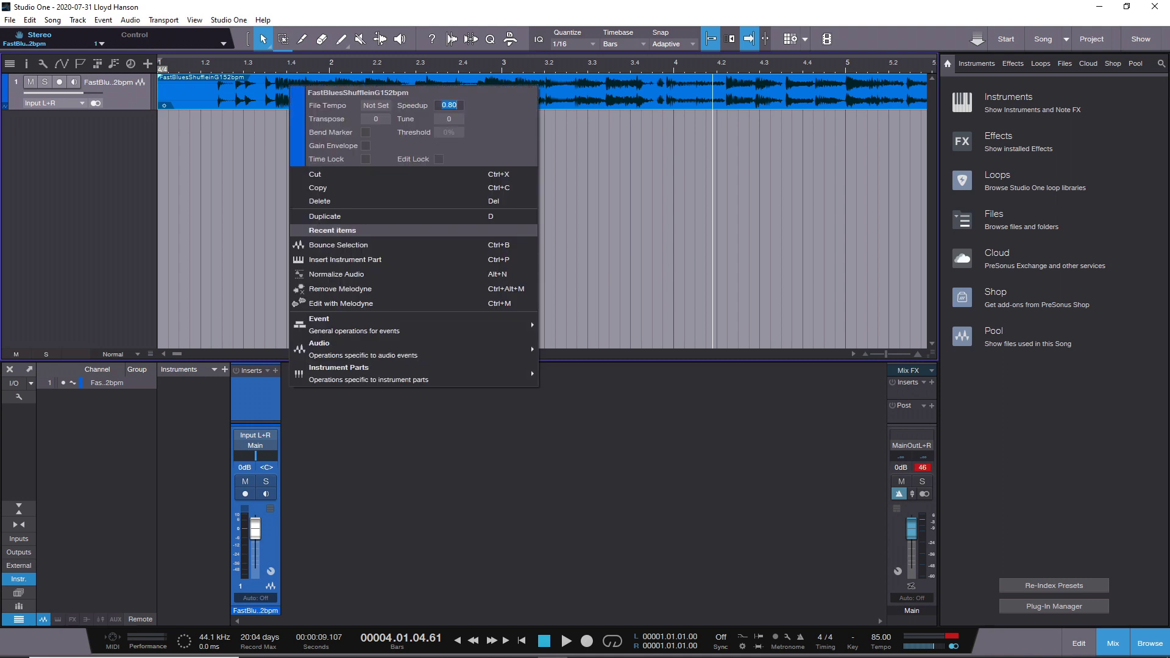
type("0.4")
key("Return")
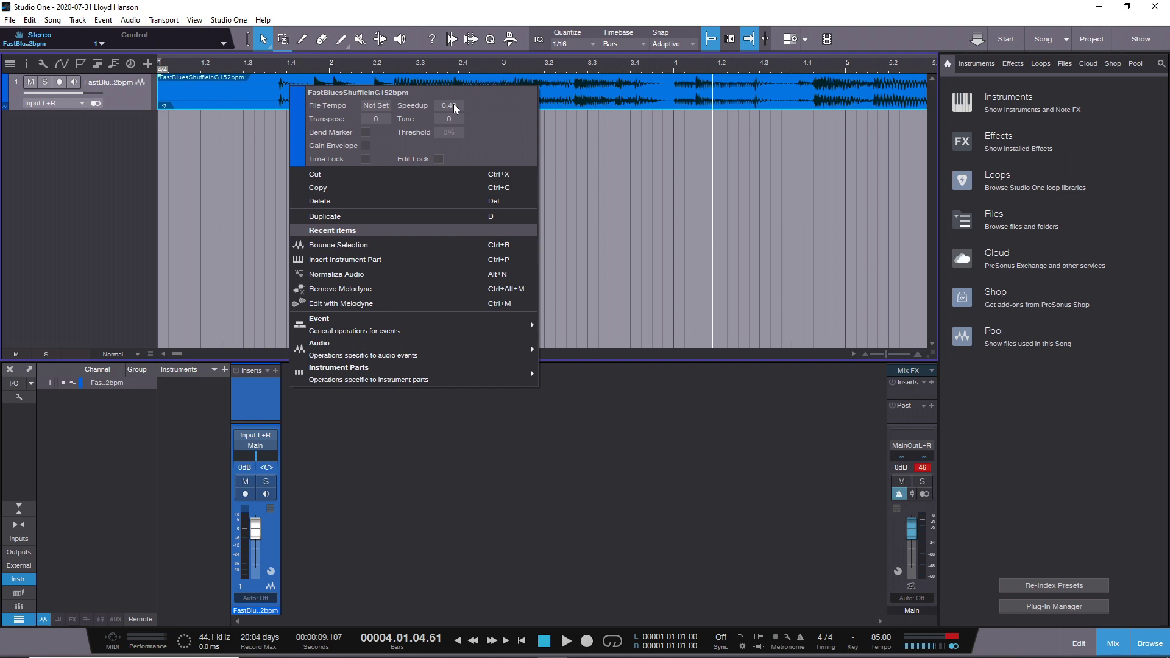
left_click(341, 495)
Play the audio event from the song start at the 0.4 speedup, then stop playback.
left_click(541, 645)
left_click(566, 642)
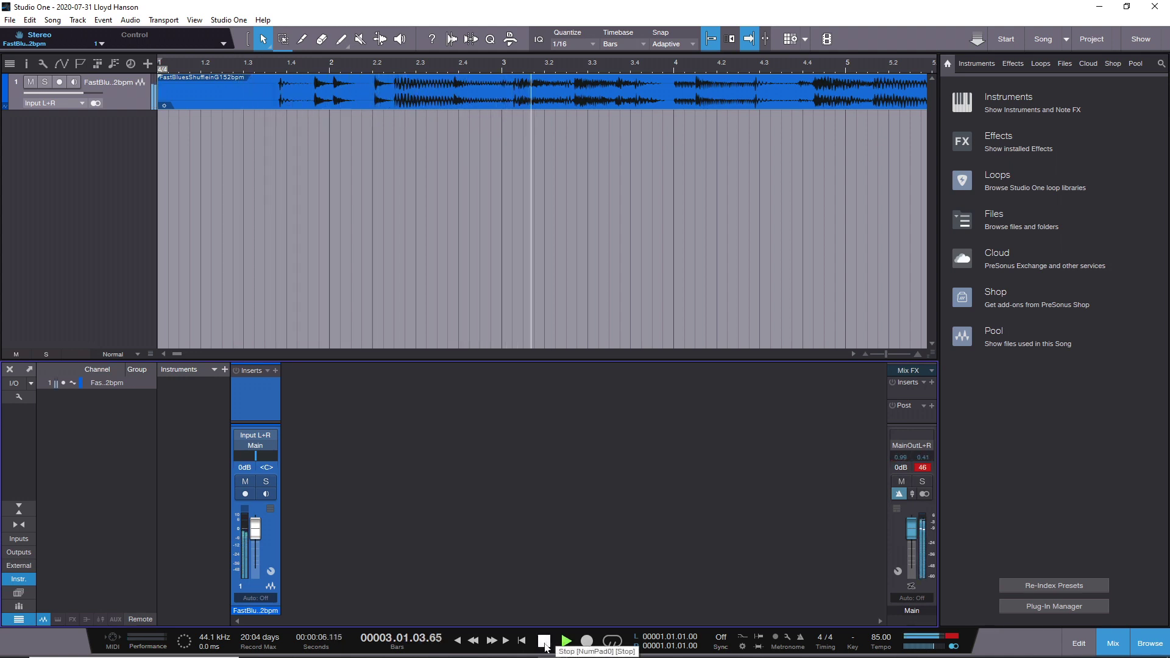
left_click(544, 644)
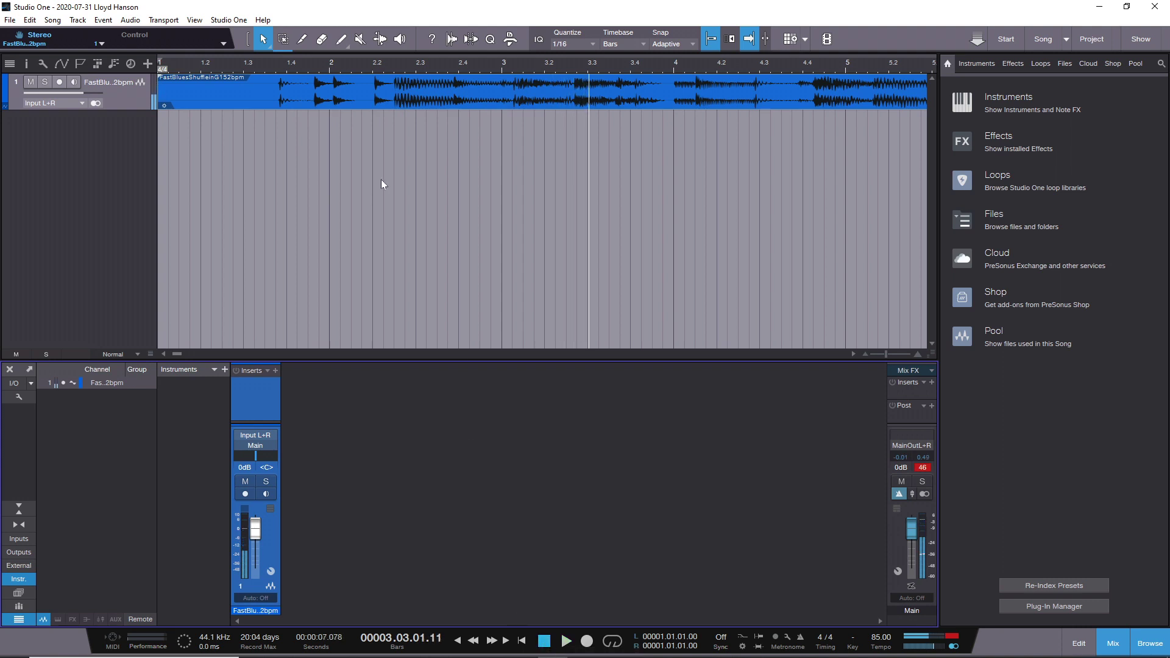
Set the audio event's speedup back to 0.8 and return to the song start.
right_click(356, 79)
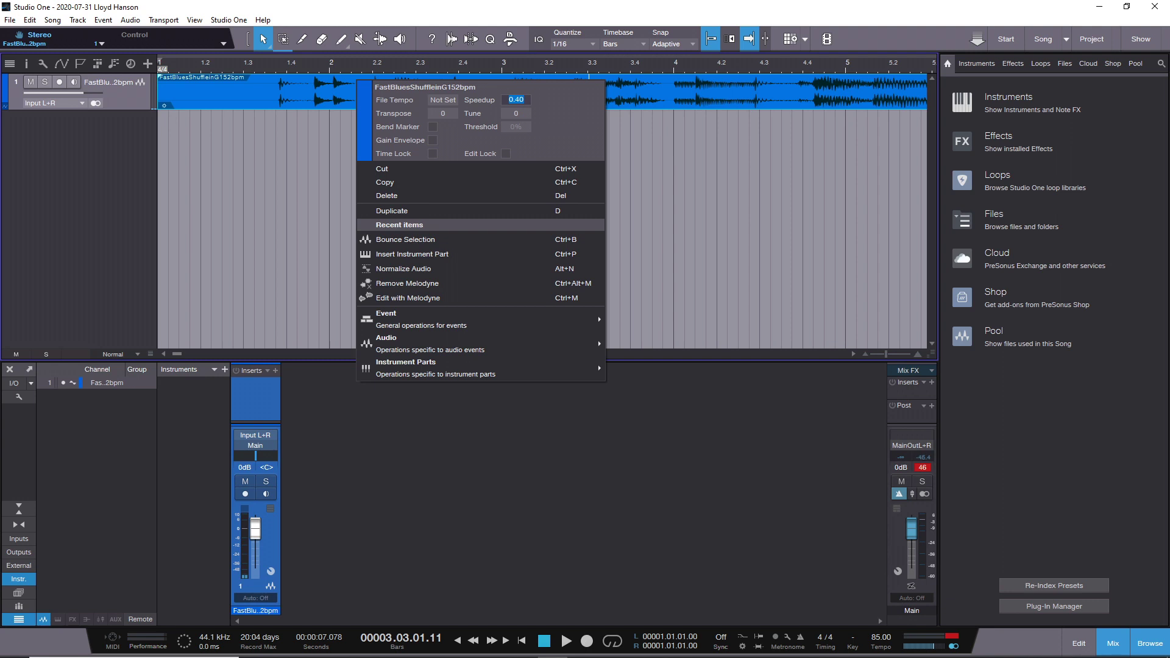
key("Return")
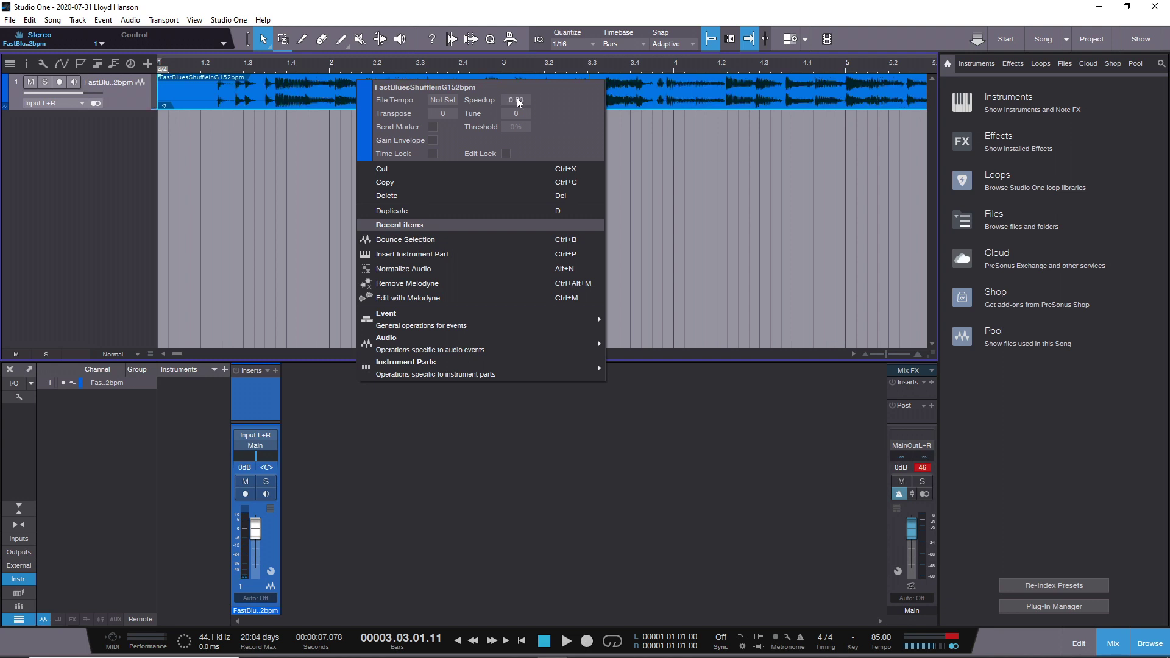
left_click(544, 643)
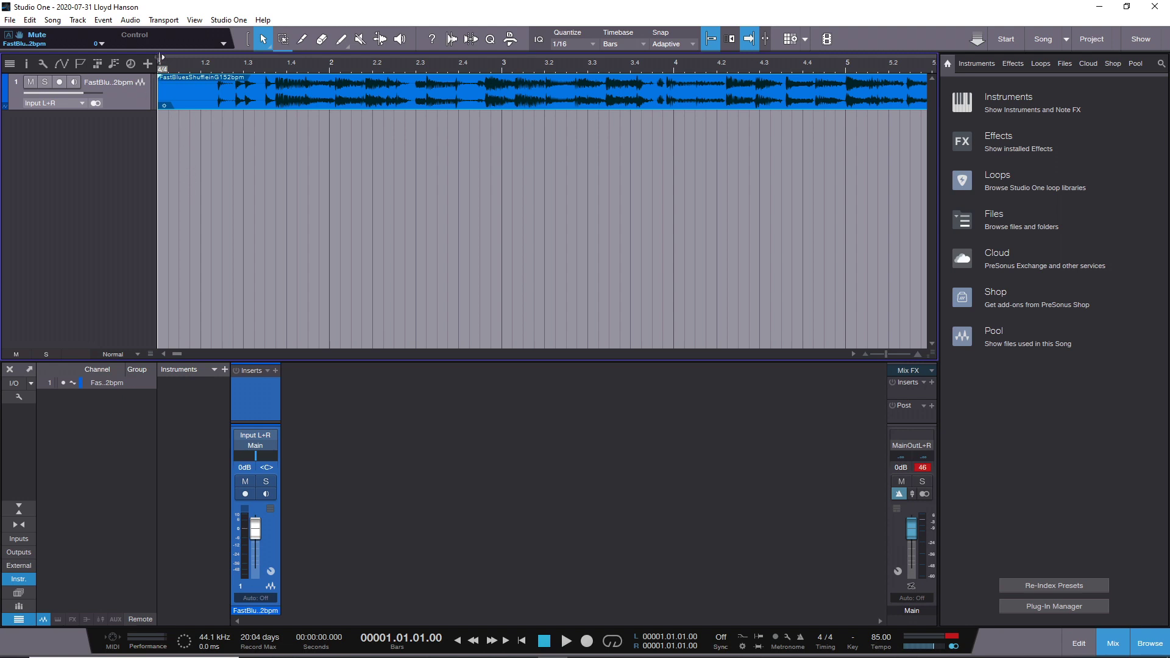
Set the loop range from bar 1 to bar 89 so it spans the whole audio event.
mouse_move(162, 58)
left_mouse_down()
mouse_move(930, 48)
mouse_move(1088, 74)
mouse_move(890, 64)
left_mouse_up()
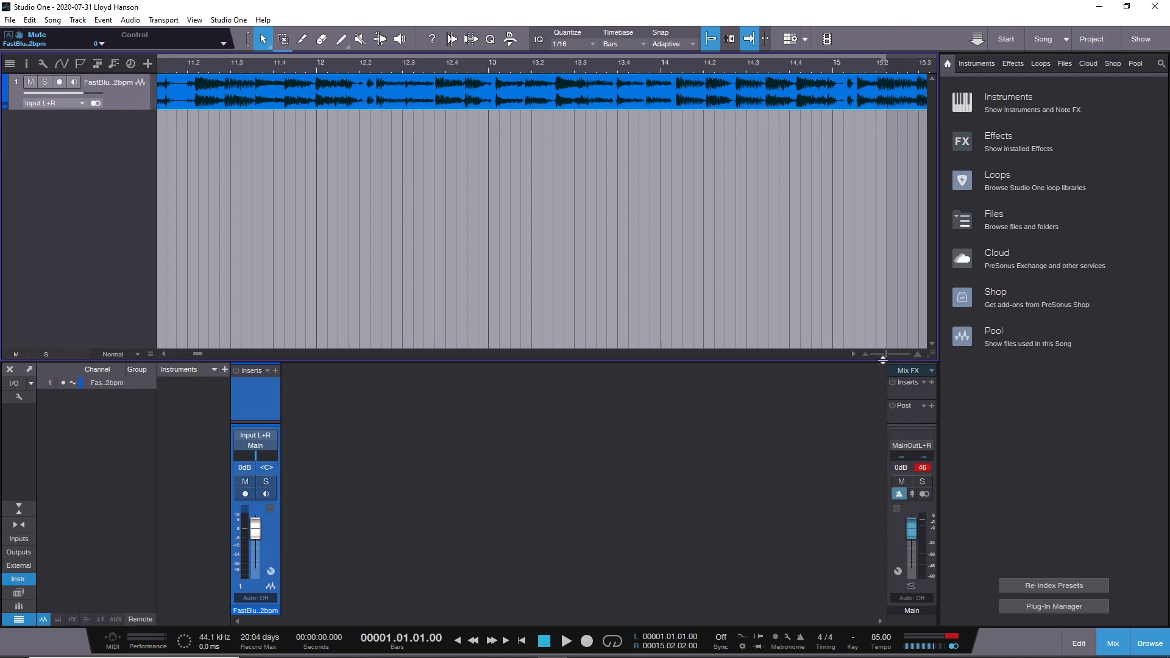
left_click_drag(886, 353, 873, 354)
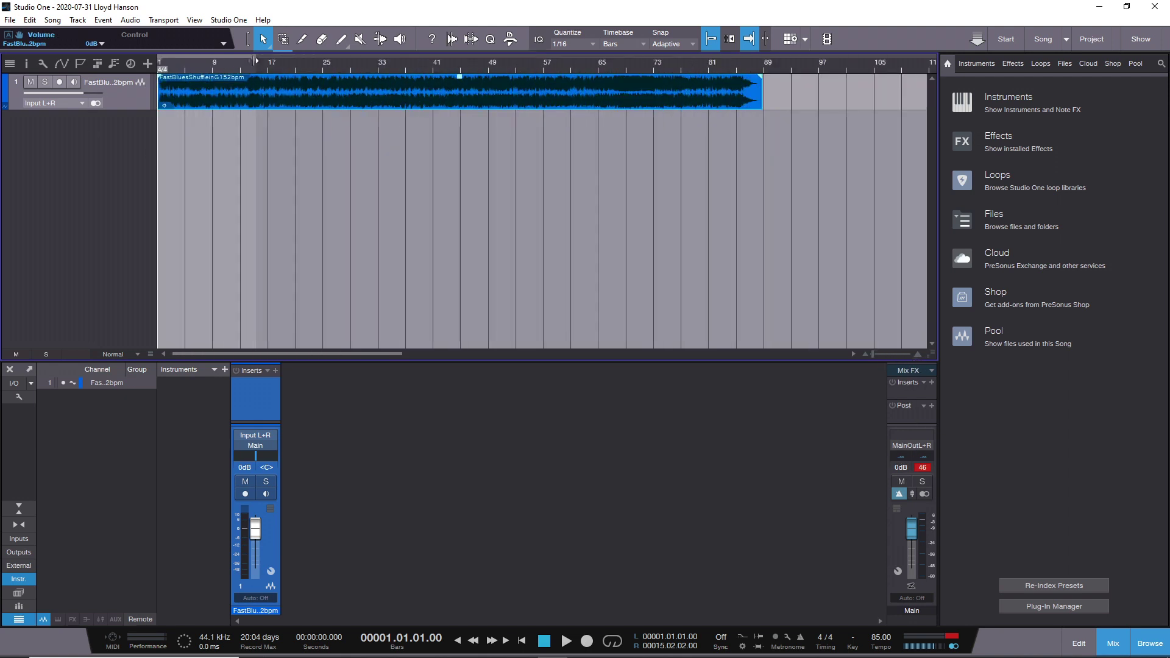
mouse_move(470, 59)
left_mouse_down()
mouse_move(730, 61)
mouse_move(766, 75)
left_mouse_up()
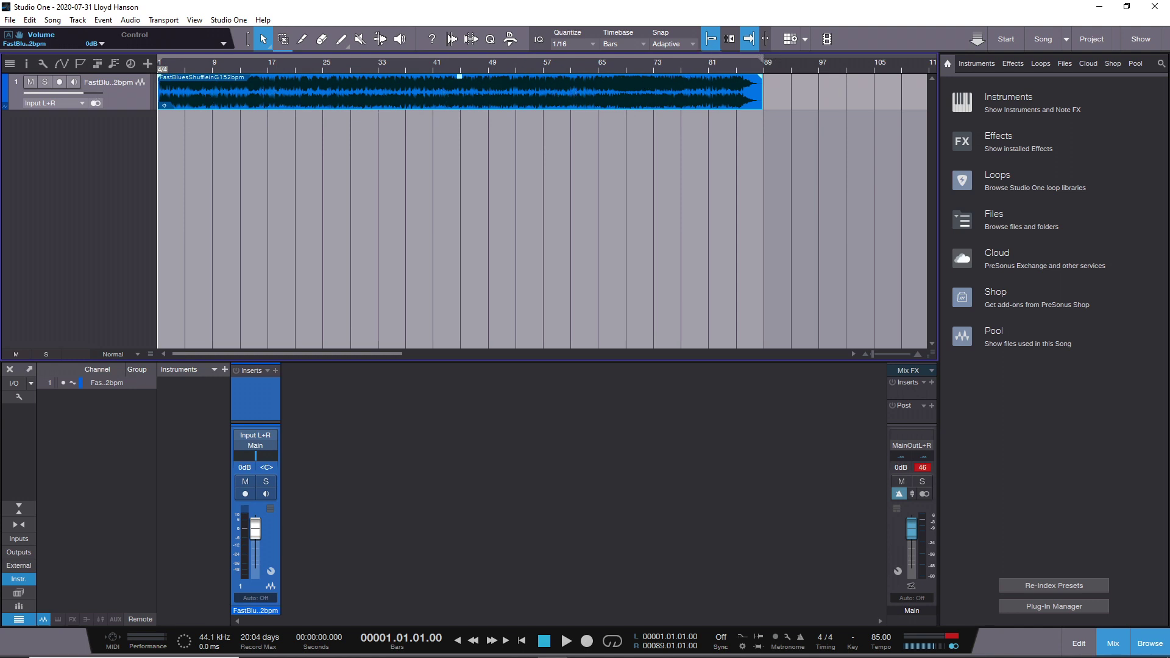
Start a mixdown export and set its location to F:\01-StudioOneTutorials\Source Audio Files.
left_click(53, 20)
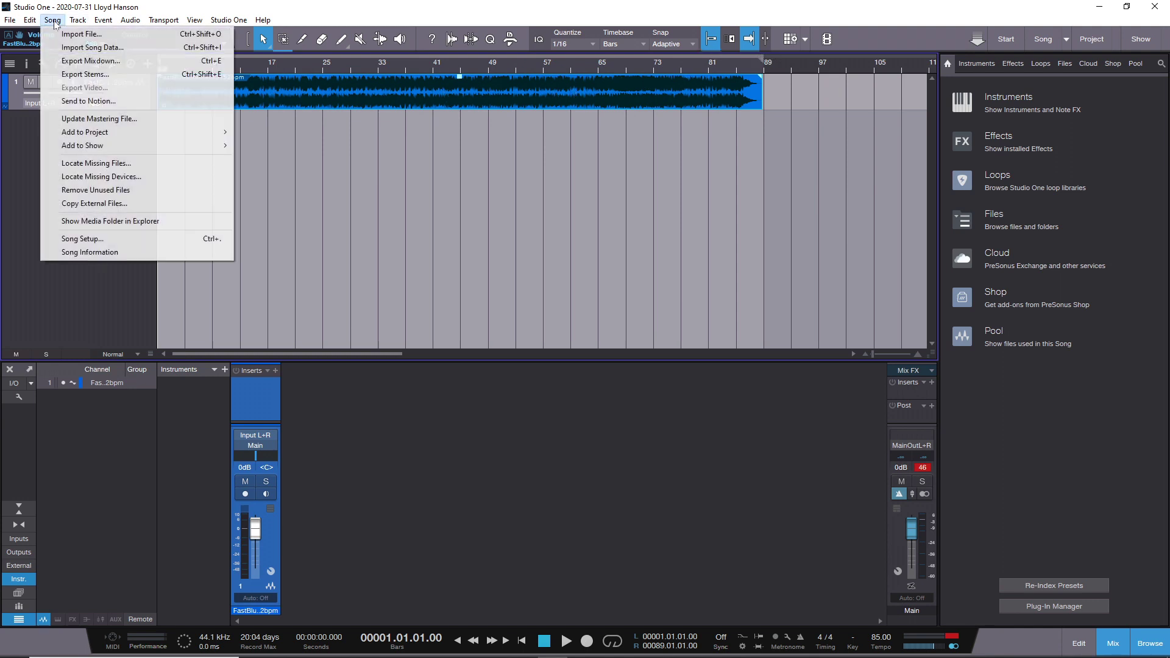
left_click(83, 61)
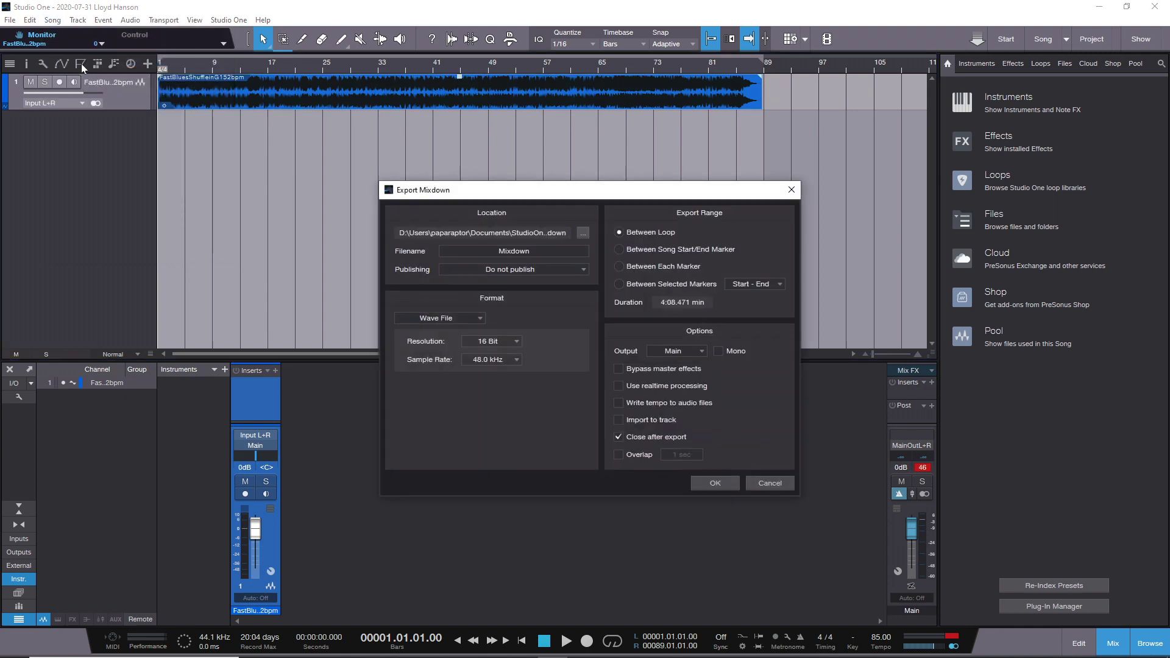
left_click(583, 232)
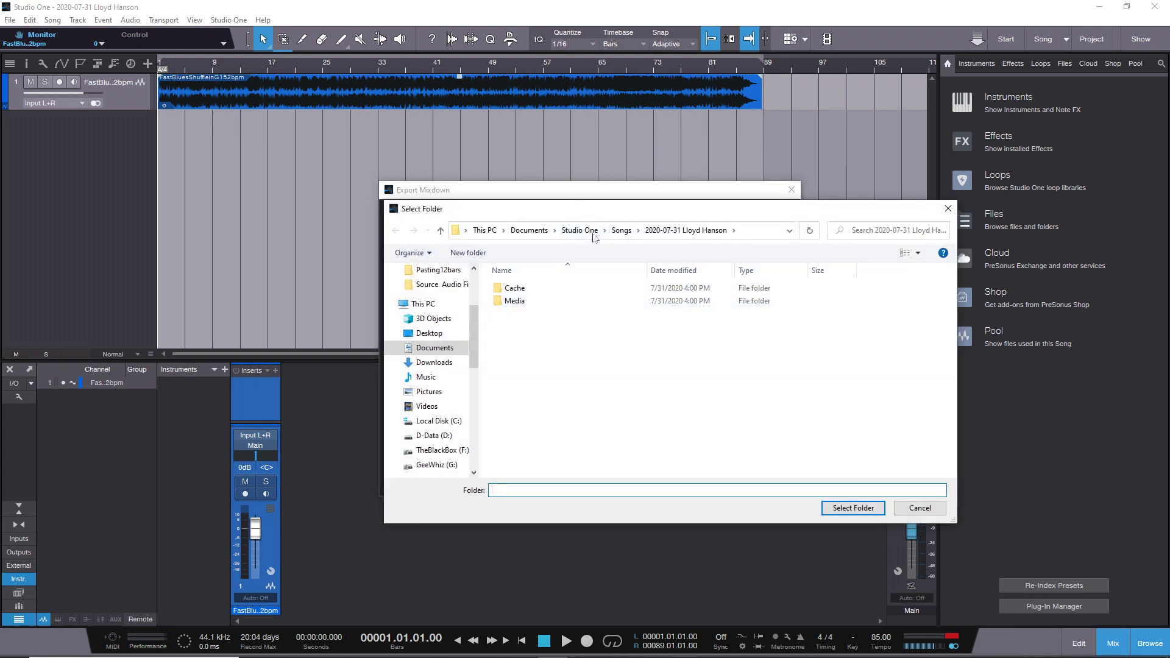
left_click(438, 450)
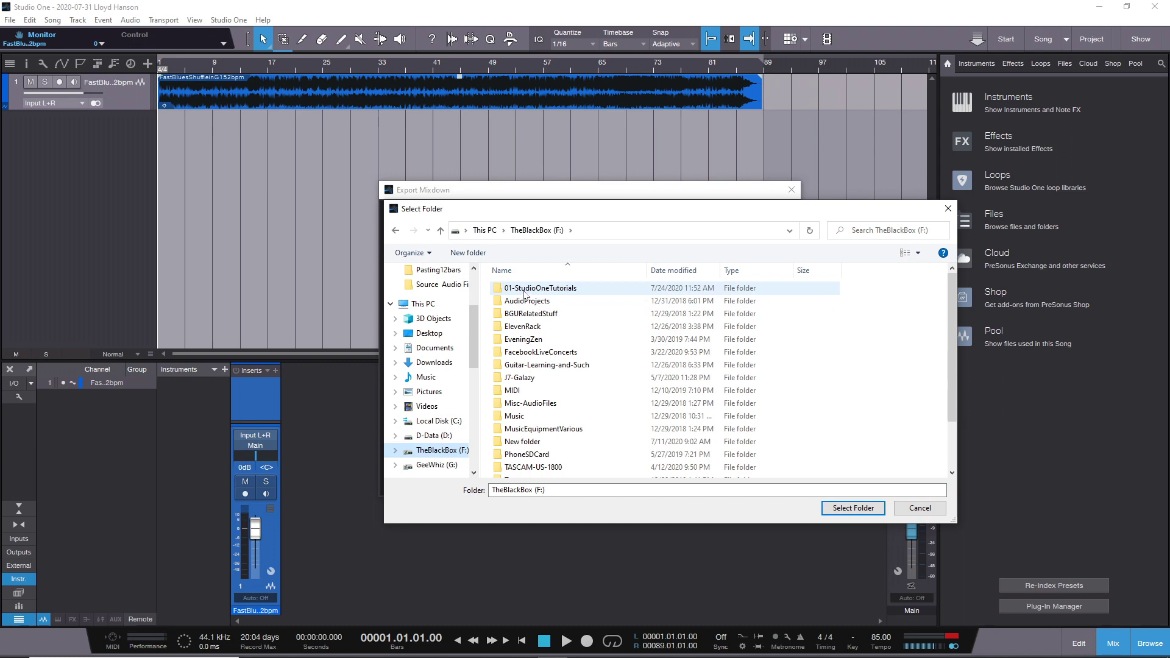
double_click(523, 287)
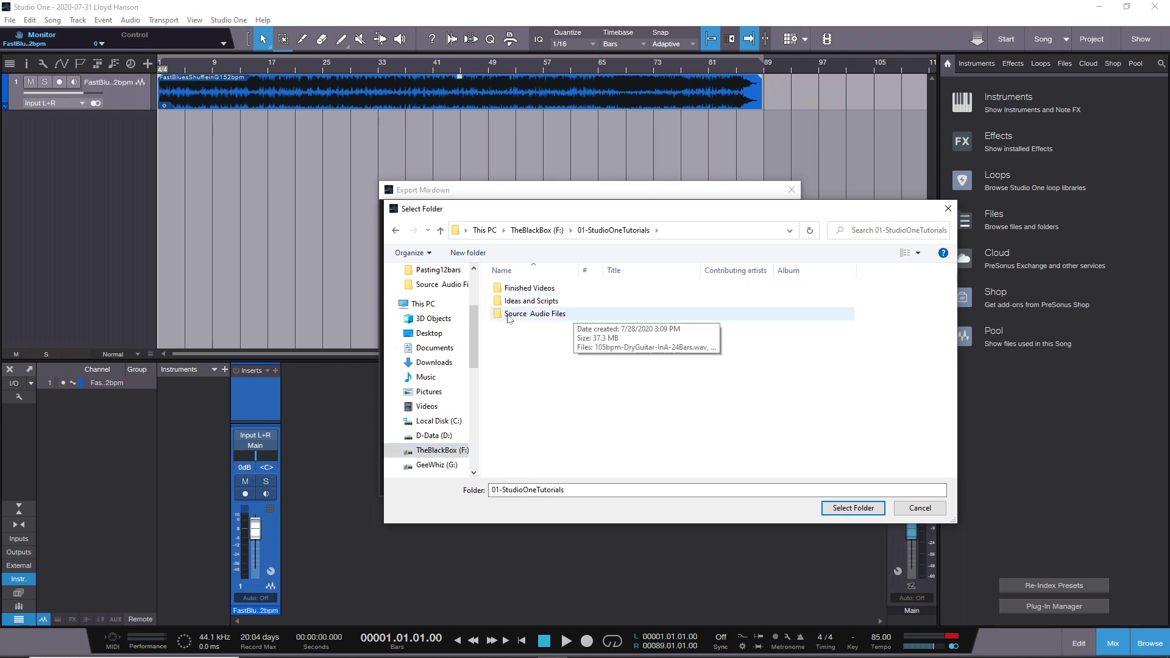
double_click(523, 313)
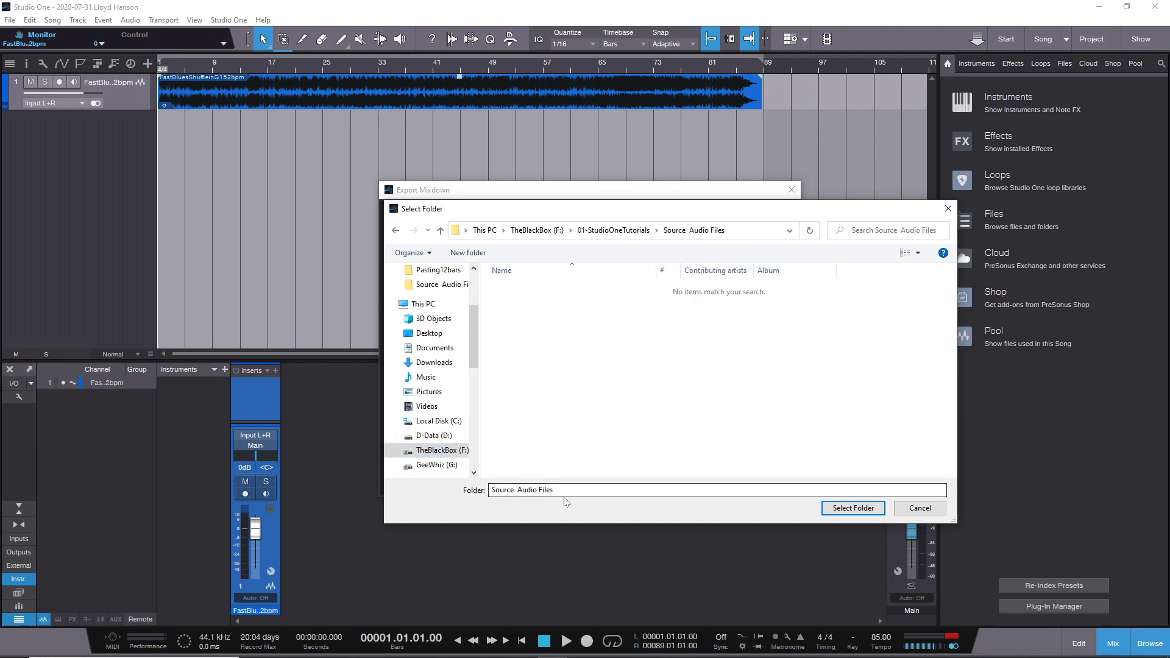
left_click(859, 507)
Name the mixdown file "Shuffle In G 120bpm -Mixdown".
left_click(486, 251)
left_click(498, 250)
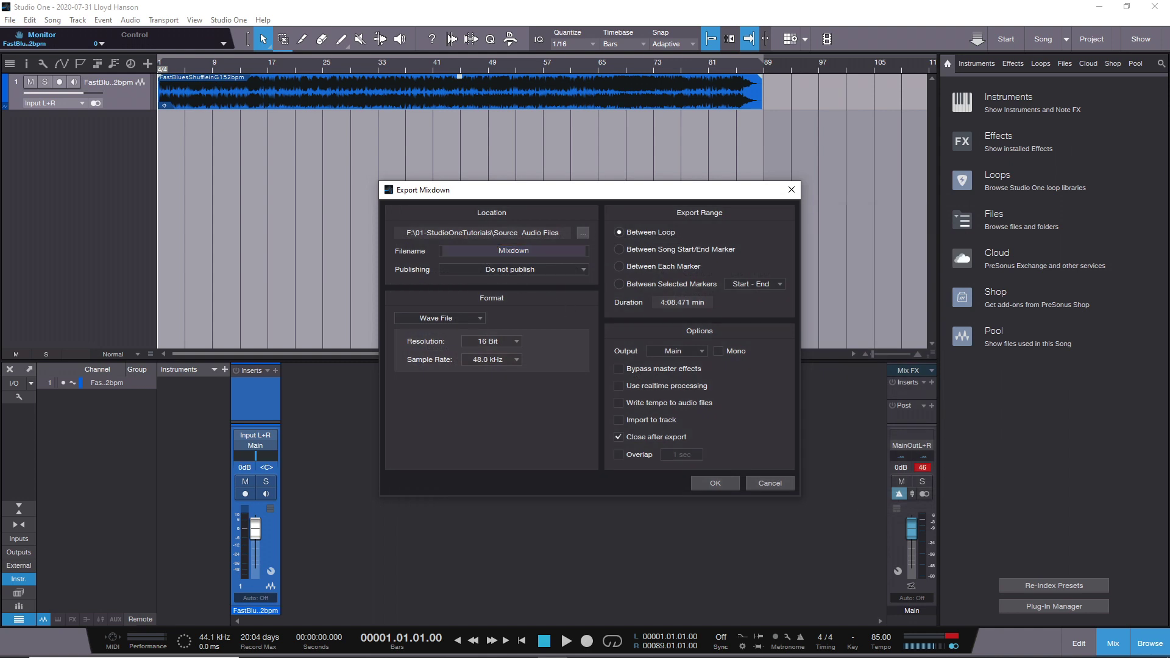
type("Shuyf")
key("BackSpace")
key("BackSpace")
type("ffle In G 120bpm -")
Set the mixdown format to MP3 File with a 44.1 kHz sample rate and run the export.
left_click(479, 319)
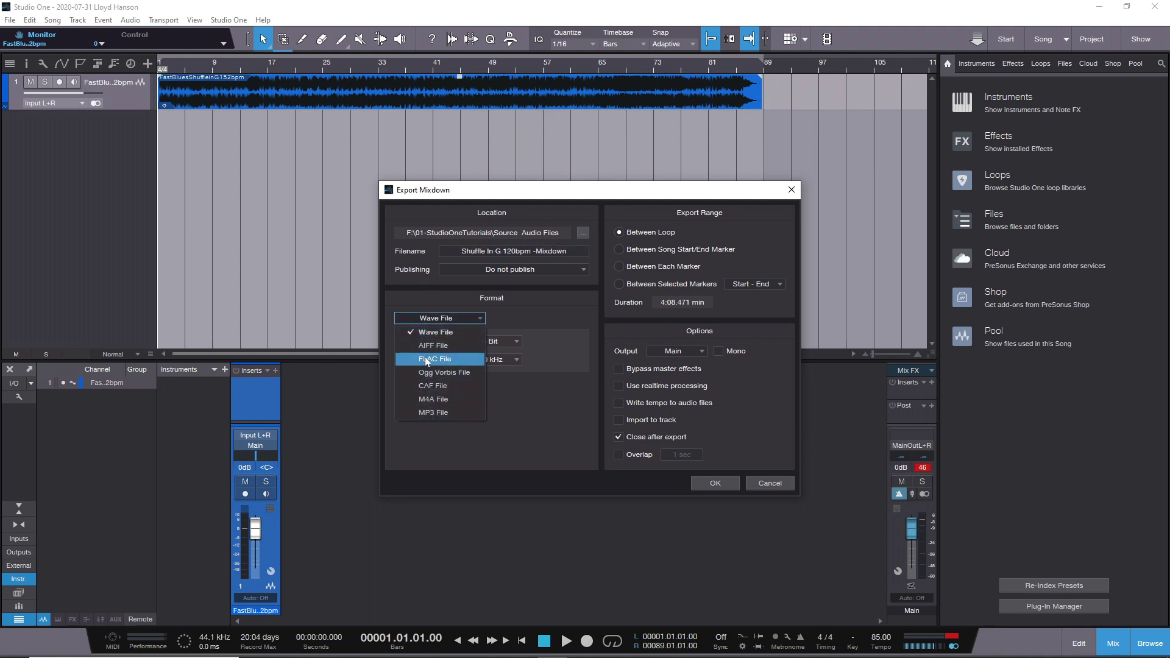
left_click(432, 415)
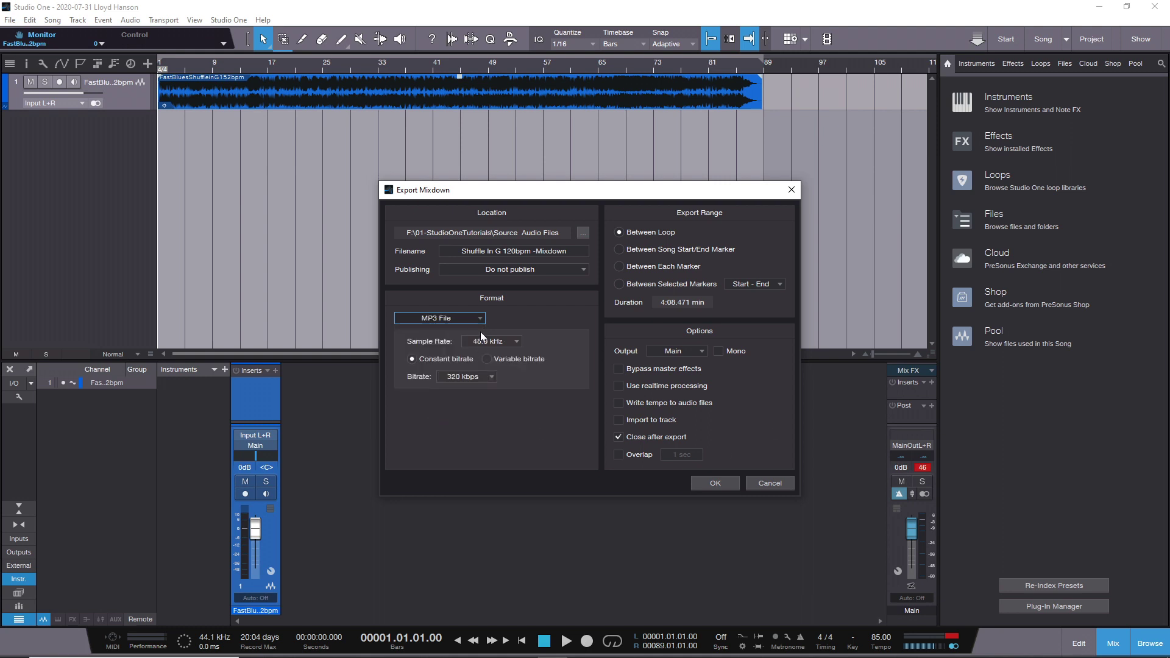
left_click(515, 343)
left_click(501, 374)
left_click(710, 484)
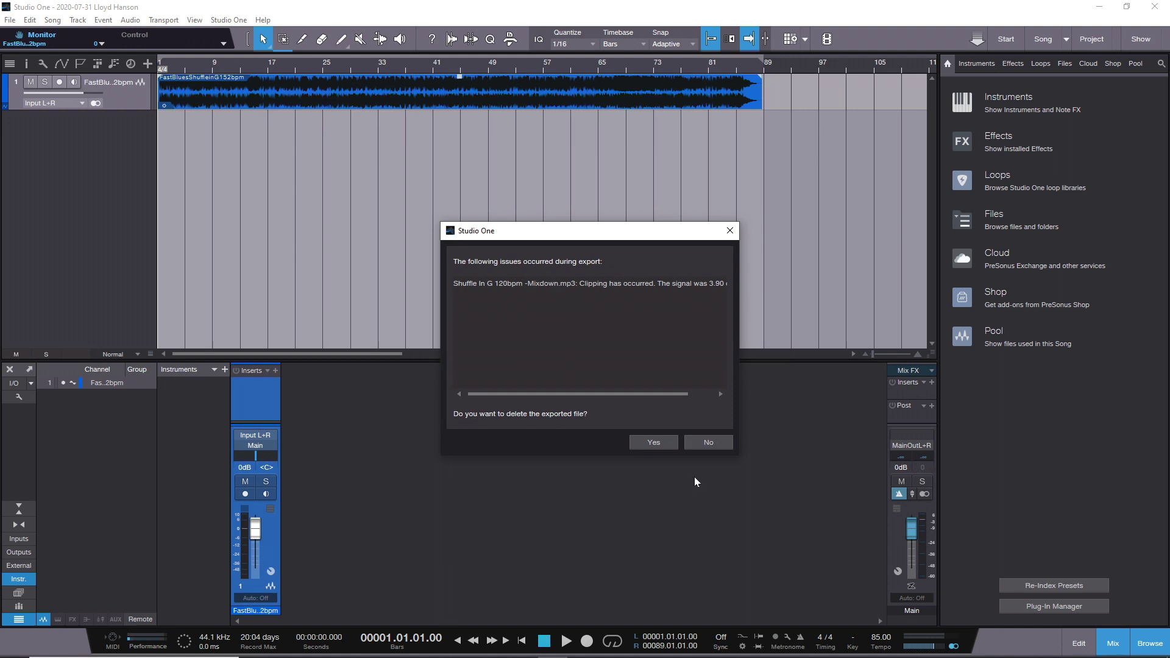
Delete the clipped export file and lower the main output channel's volume to about -7.5 dB.
left_click(652, 442)
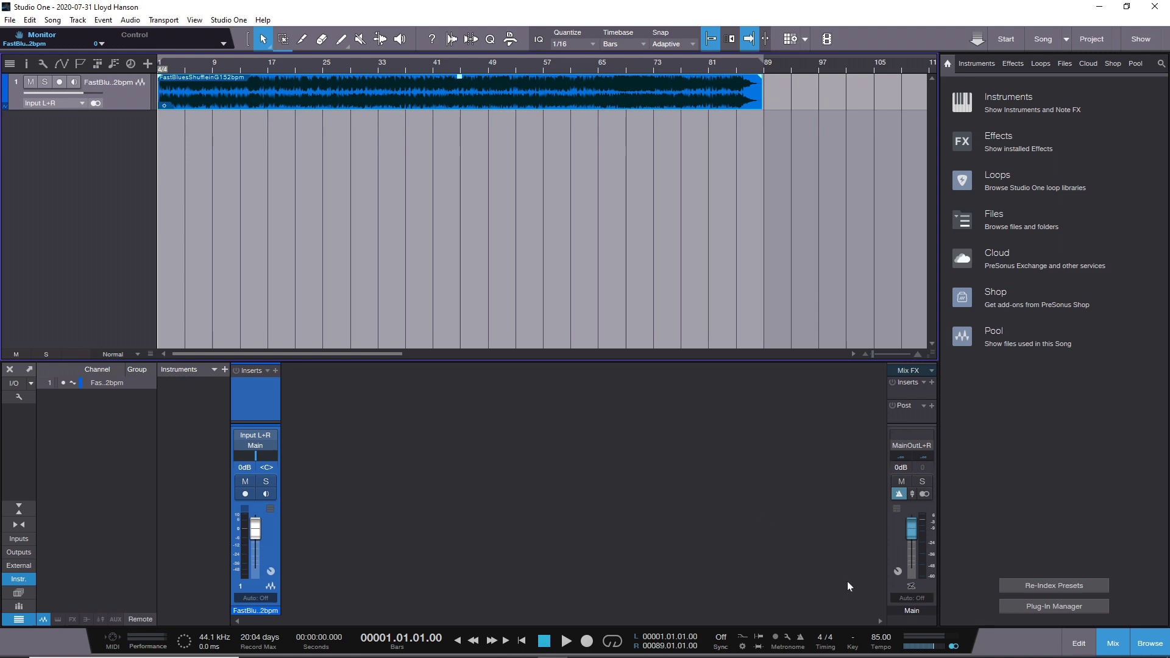
left_click(911, 529)
left_click_drag(913, 533, 913, 543)
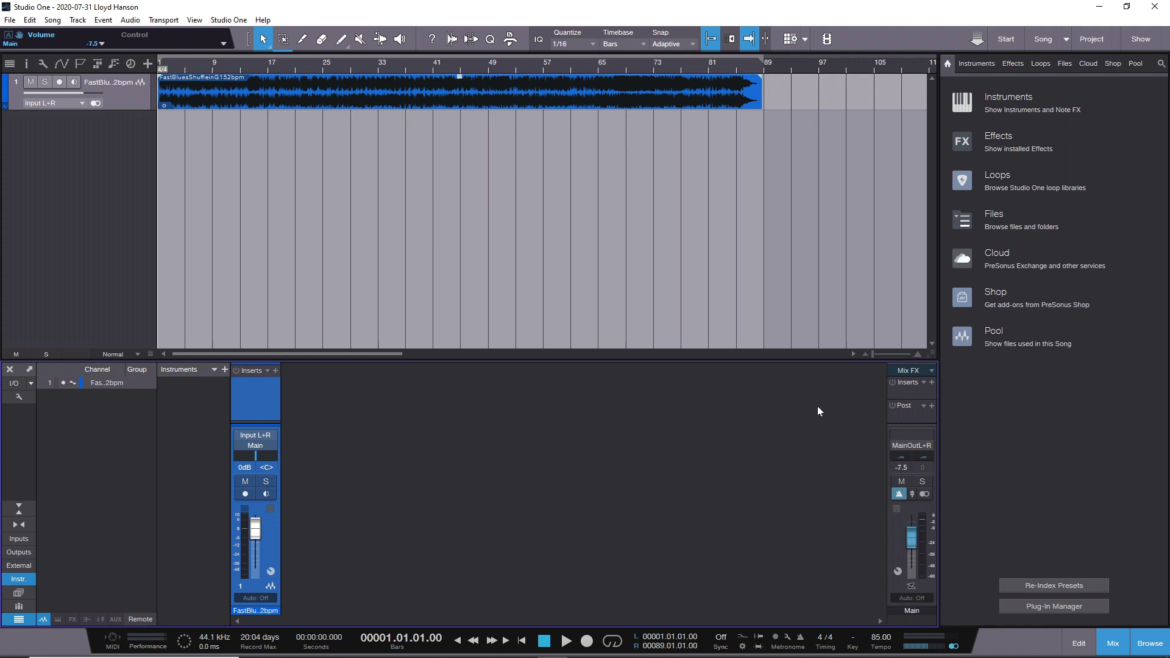
Export the mixdown again with the same MP3 settings and check the exported file in the Source Audio Files folder.
left_click(59, 22)
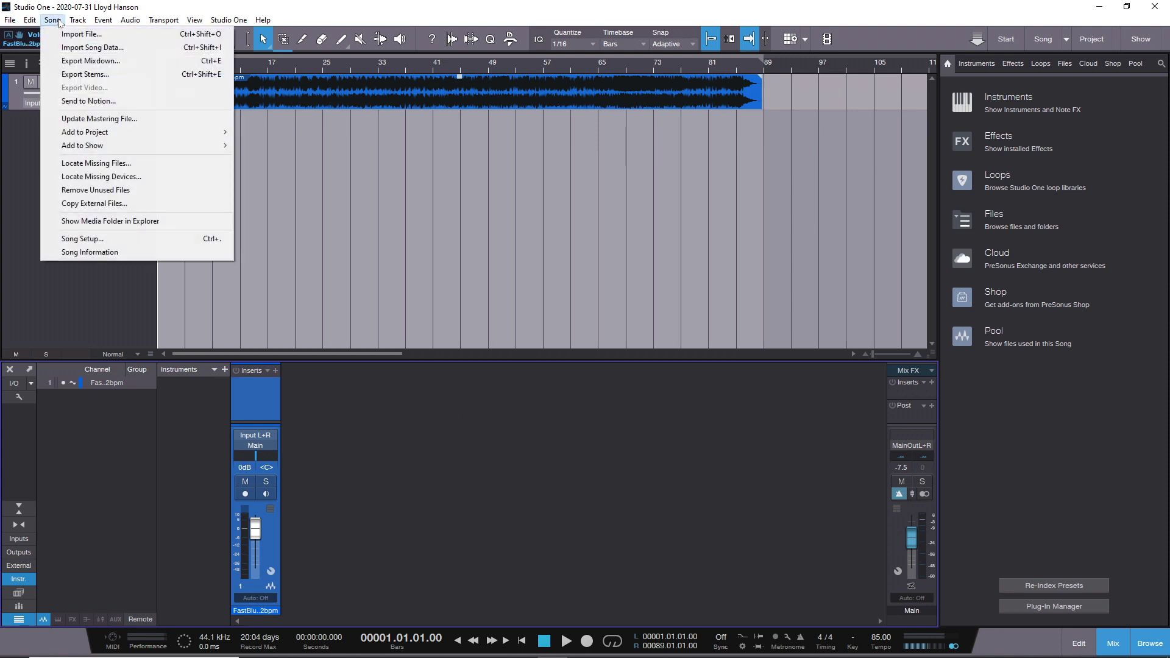
left_click(77, 60)
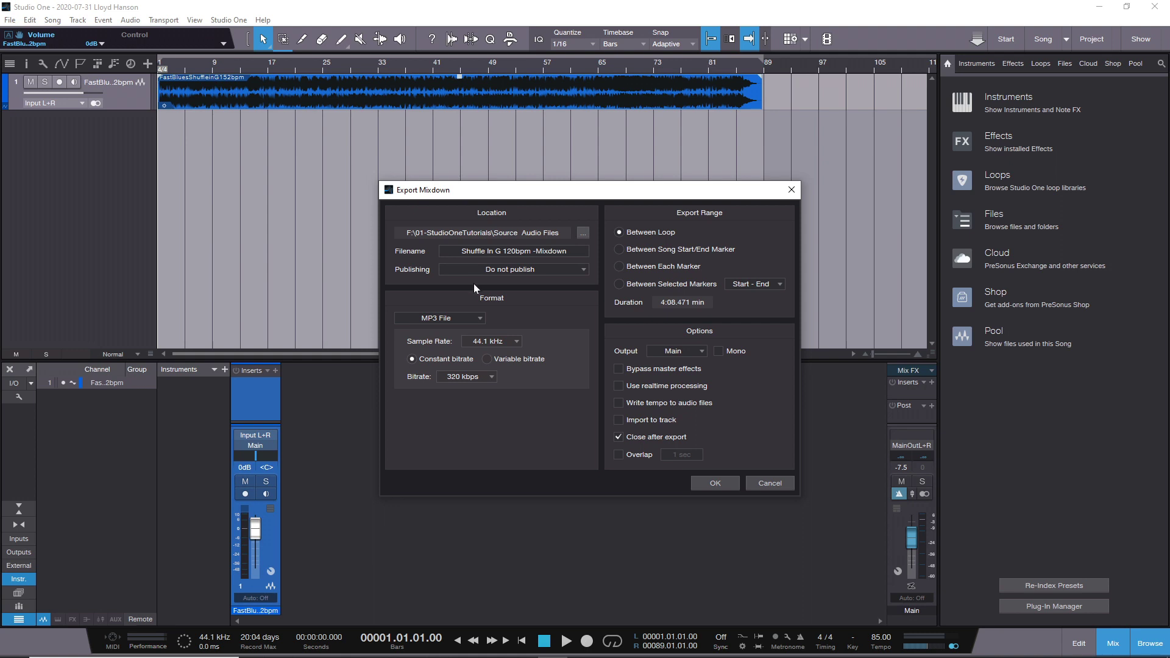
left_click(714, 483)
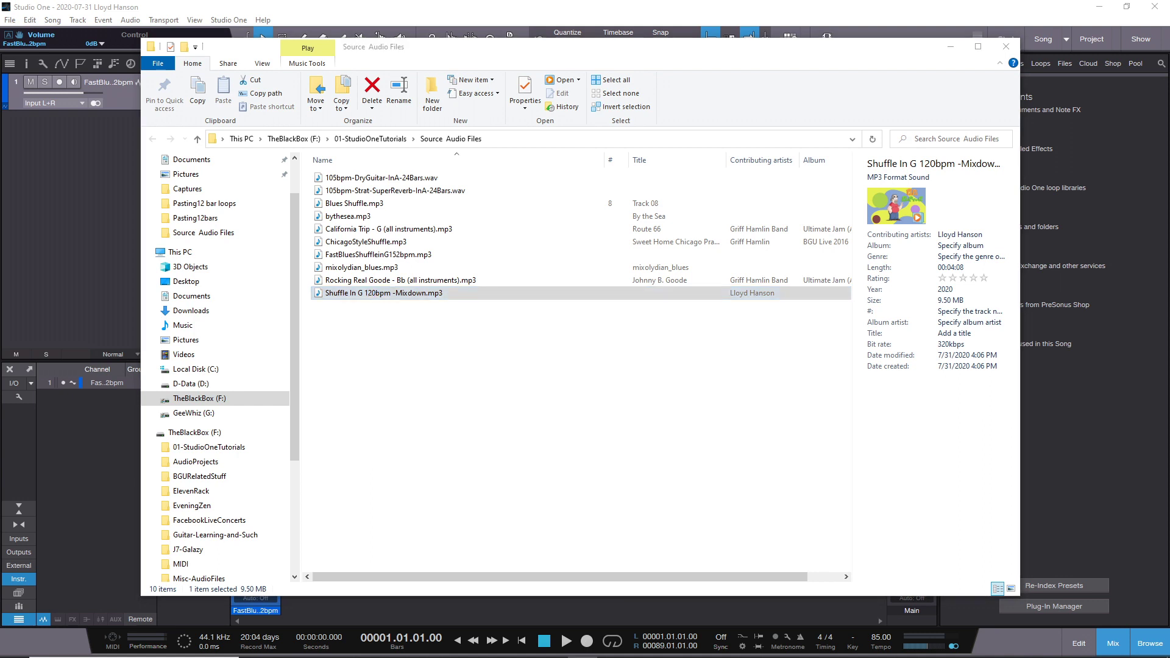
left_click(352, 295)
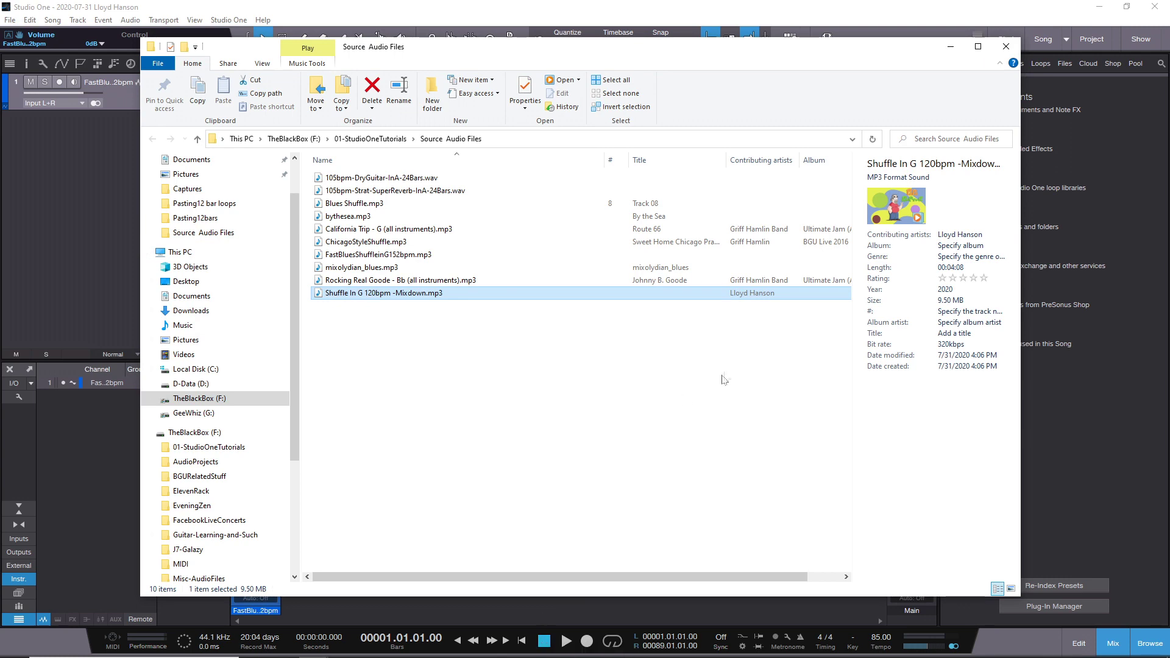
left_click(1006, 49)
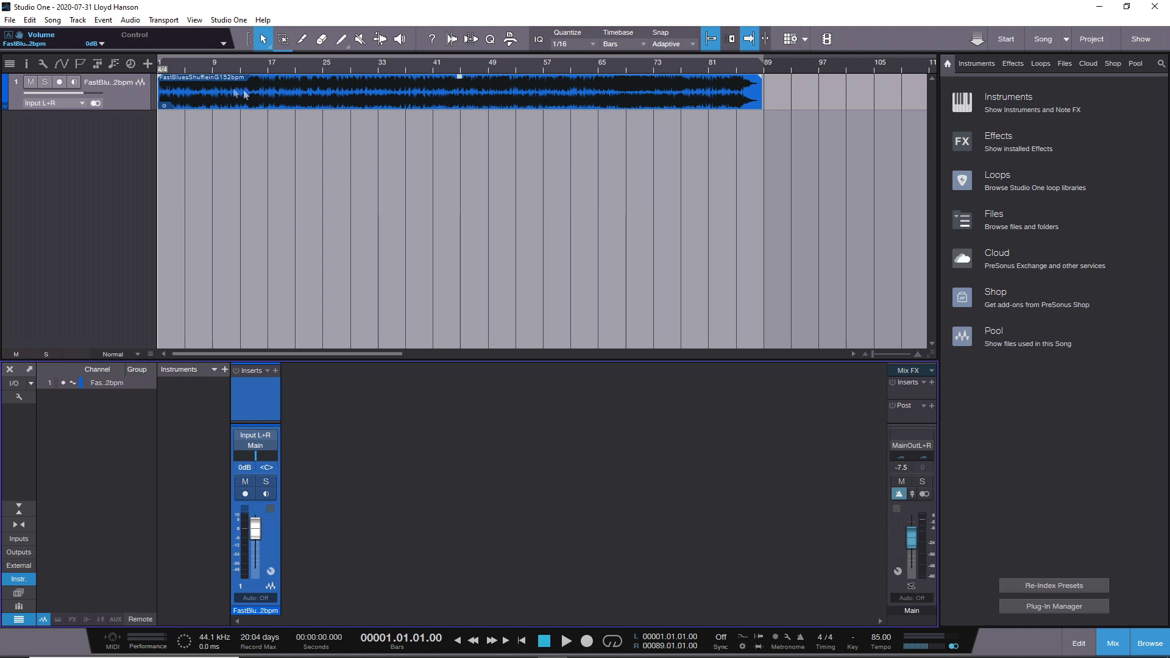
Open the event settings of the FastBluesShuffleinG152bpm audio event.
right_click(270, 94)
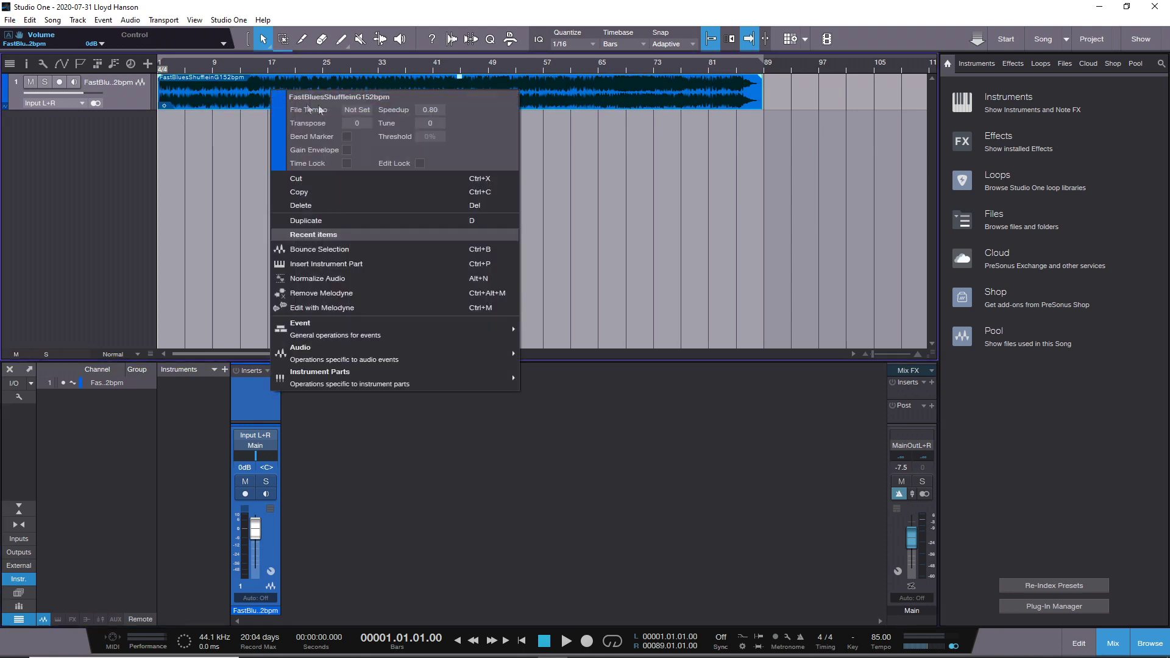